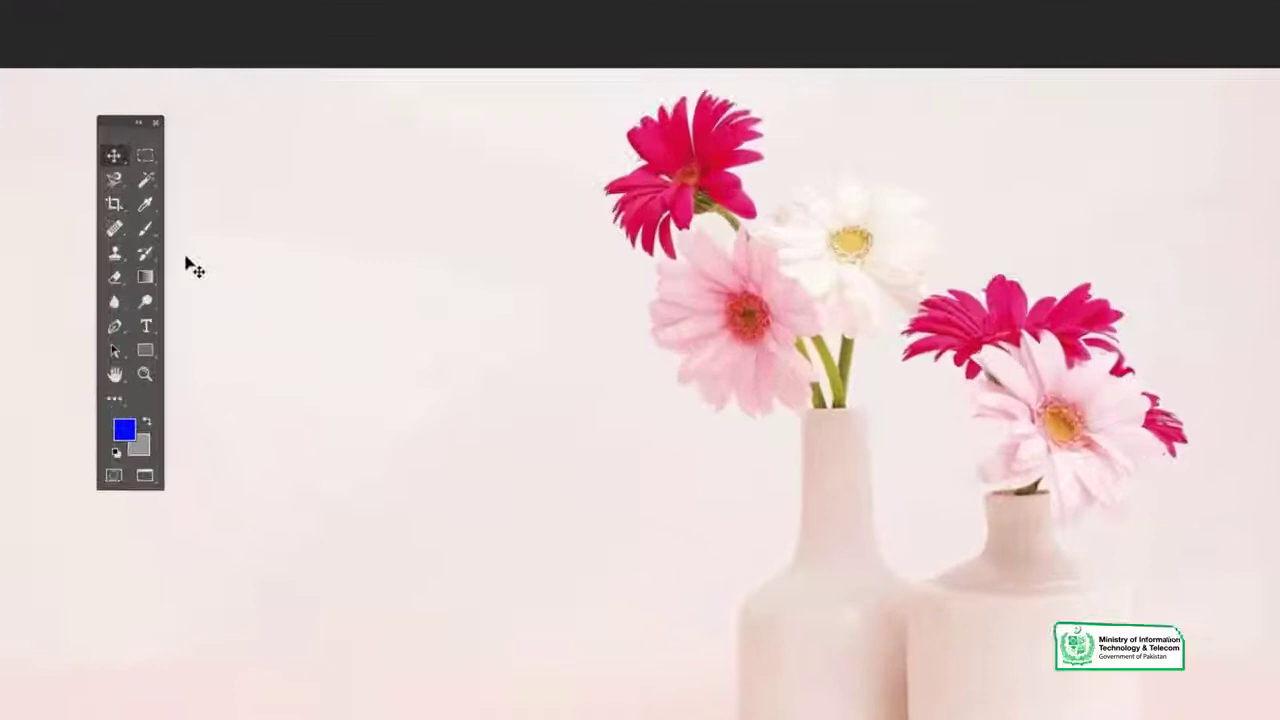
- With the Magnetic Lasso tool, start an outline at the right vase's base and trace its outer right side up to the shoulder
{"action": "right_click", "coordinate": [114, 179]}
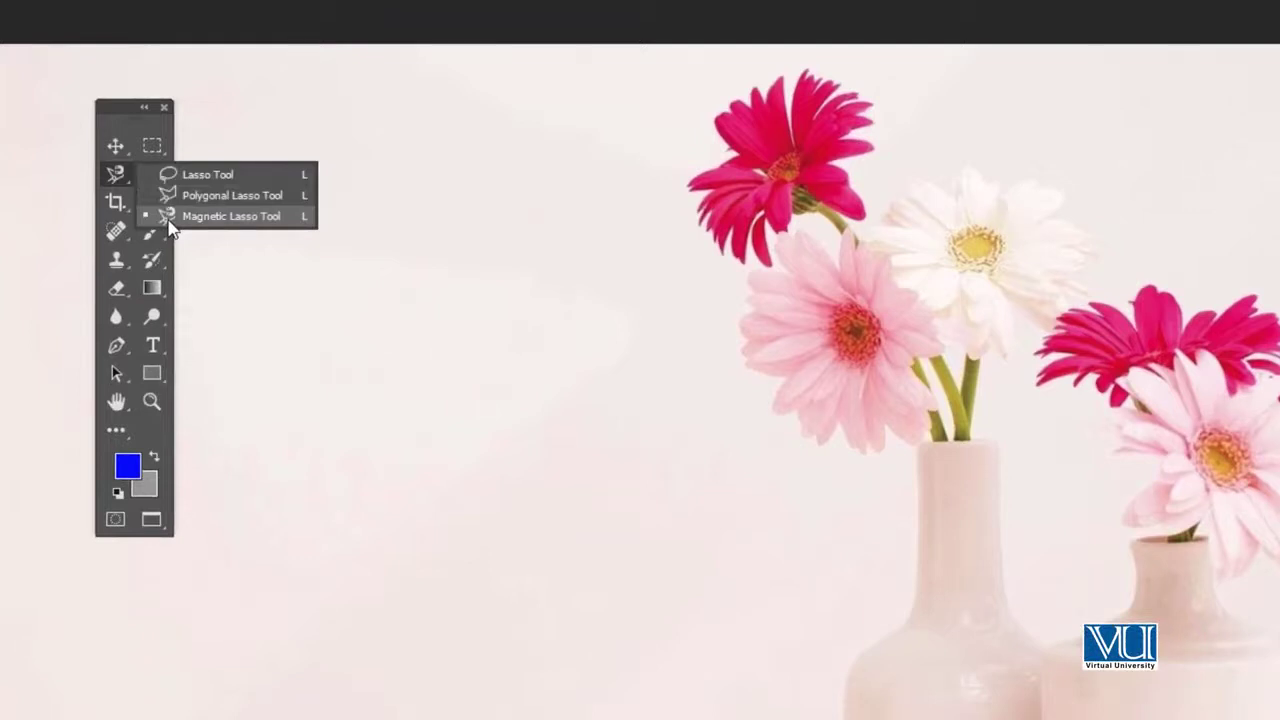
{"action": "left_click", "coordinate": [170, 220]}
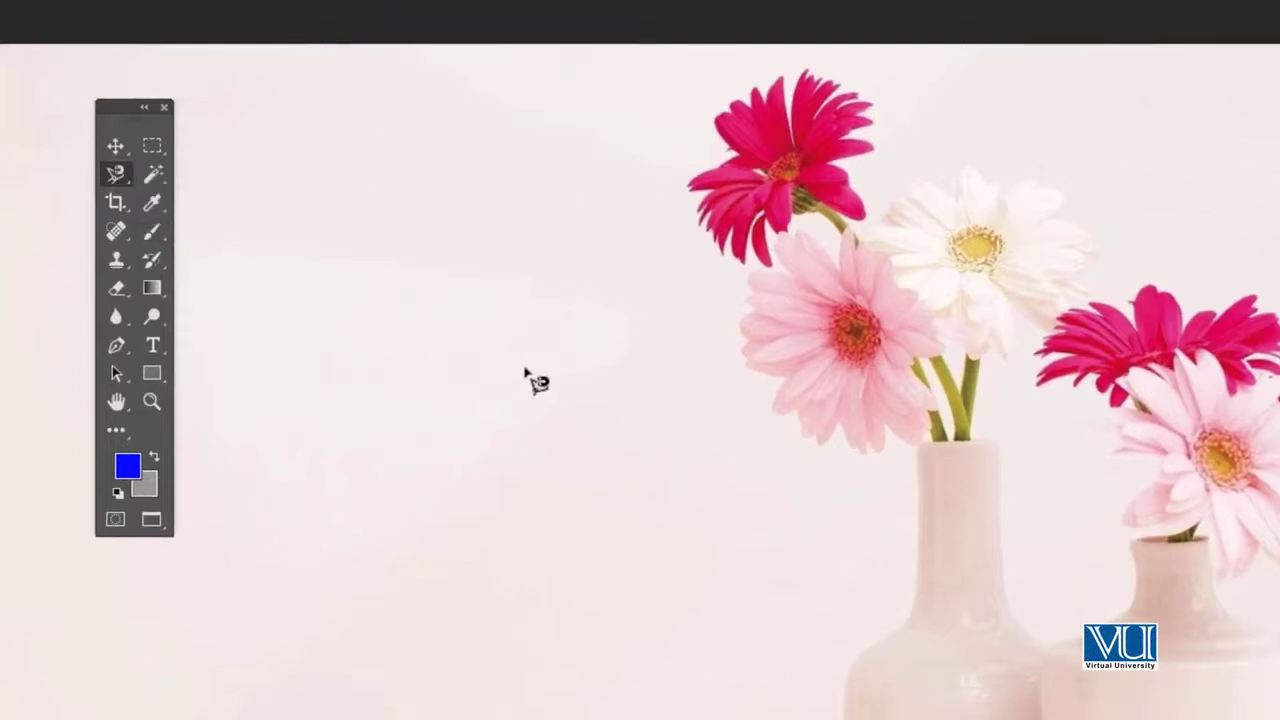
{"action": "key", "text": "space"}
{"action": "mouse_move", "coordinate": [823, 606]}
{"action": "left_mouse_down"}
{"action": "mouse_move", "coordinate": [709, 519]}
{"action": "mouse_move", "coordinate": [599, 486]}
{"action": "left_mouse_up"}
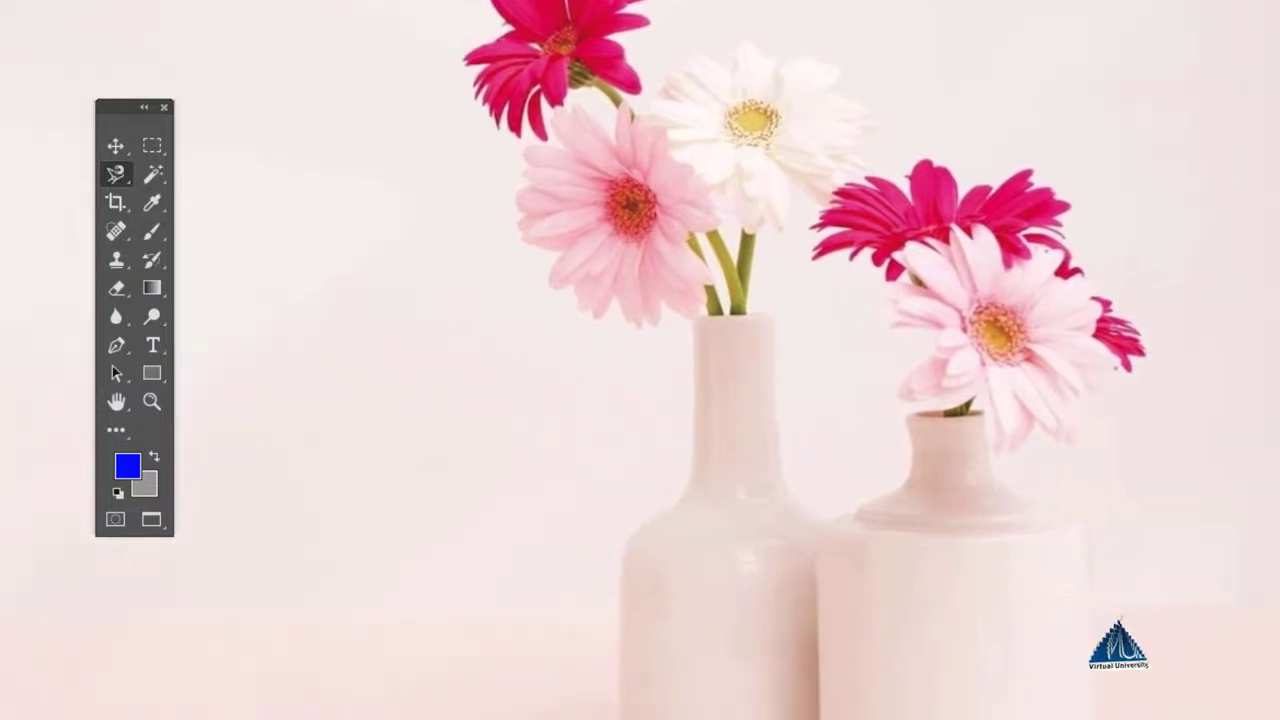
{"action": "key", "text": "z"}
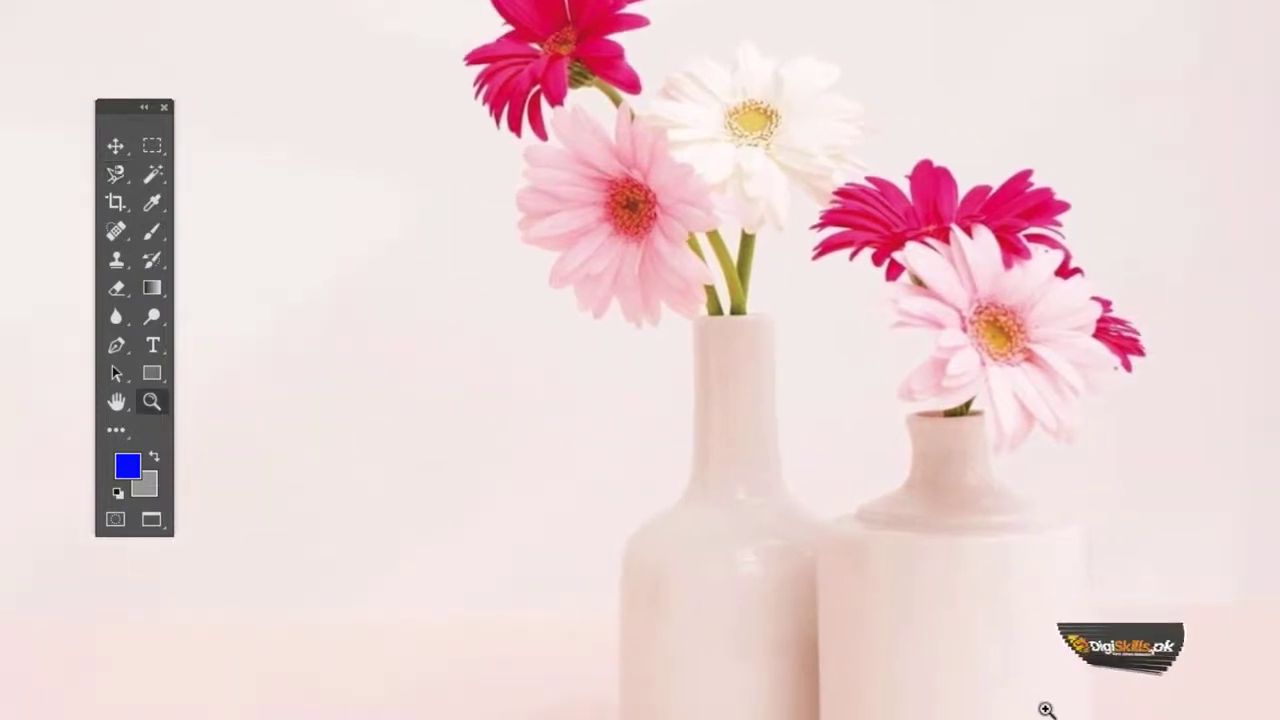
{"action": "left_click", "coordinate": [1046, 709]}
{"action": "left_click", "coordinate": [1044, 680]}
{"action": "key", "text": "space"}
{"action": "left_click_drag", "start_coordinate": [733, 442], "coordinate": [777, 407]}
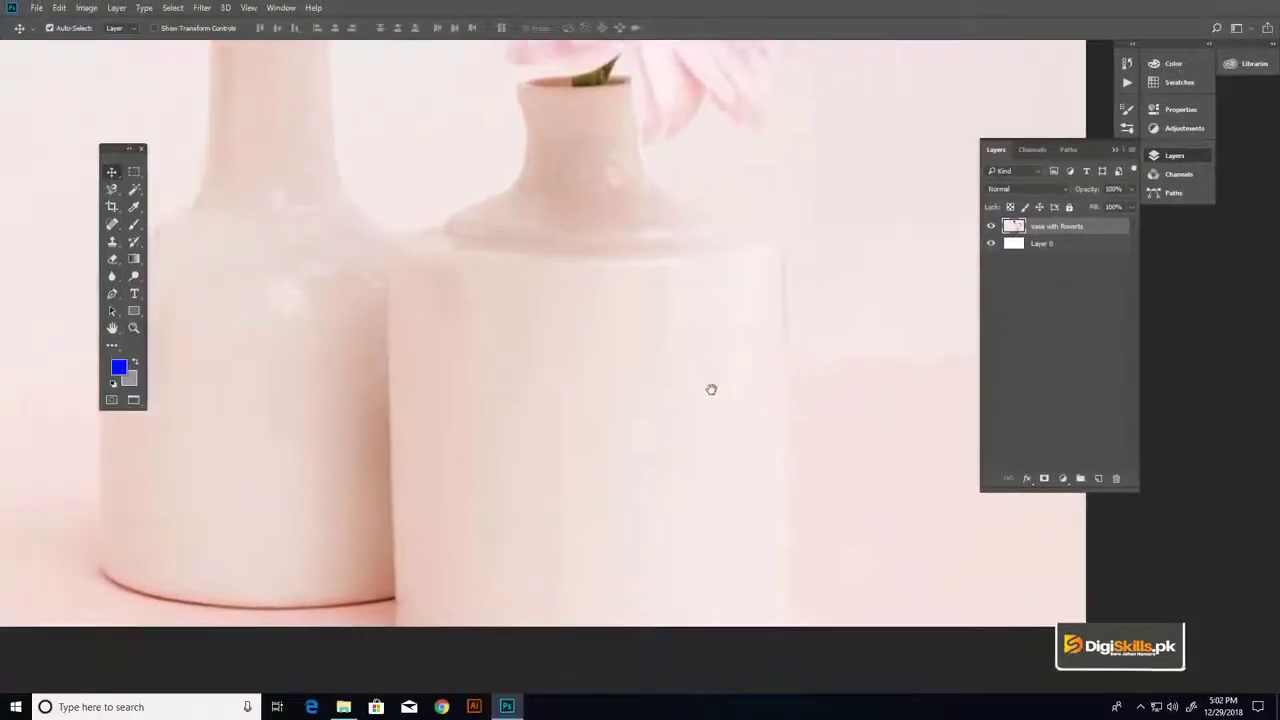
{"action": "left_click", "coordinate": [679, 343], "text": "alt"}
{"action": "key", "text": "v"}
{"action": "left_click_drag", "start_coordinate": [620, 331], "coordinate": [641, 417]}
{"action": "key", "text": "z"}
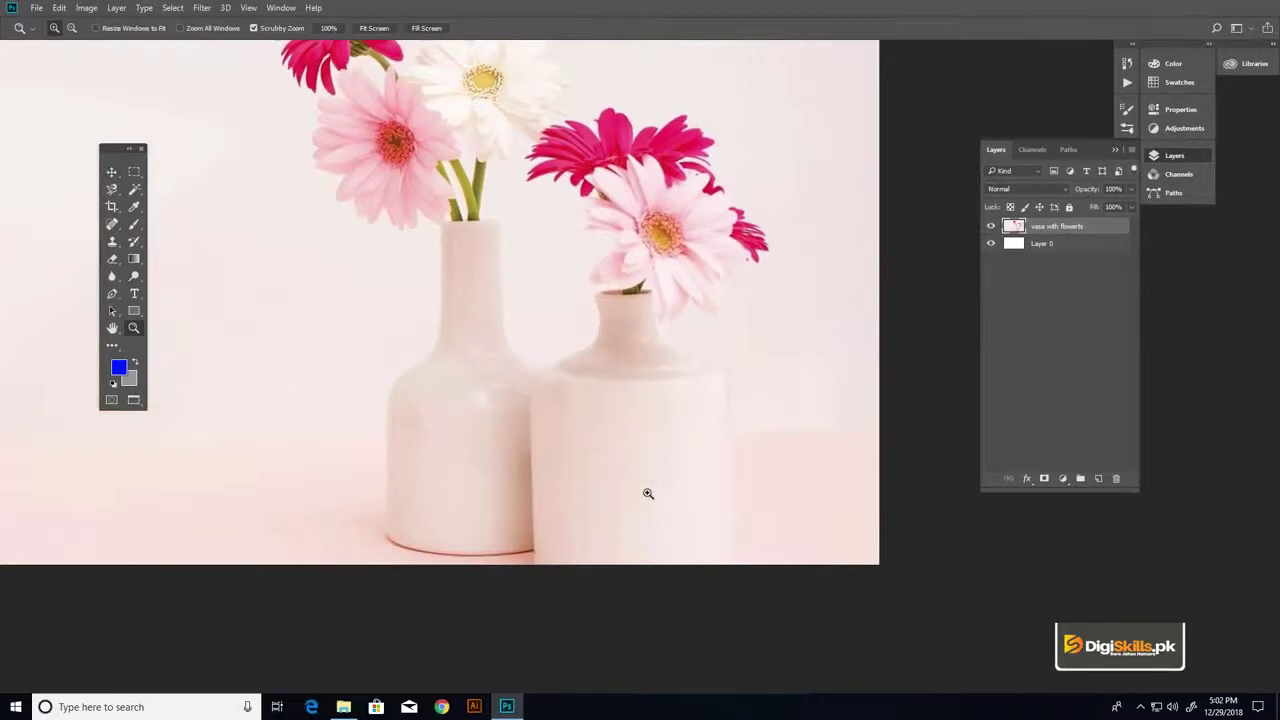
{"action": "left_click", "coordinate": [648, 493]}
{"action": "key", "text": "v"}
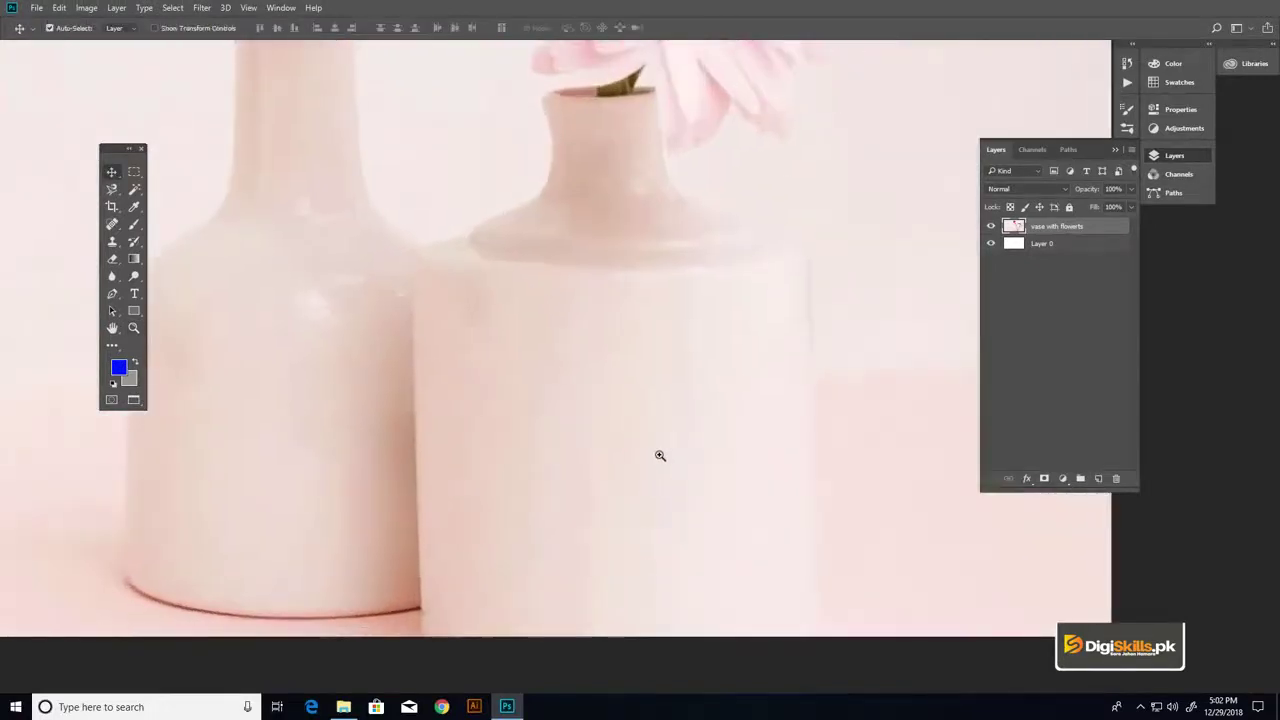
{"action": "left_click_drag", "start_coordinate": [694, 456], "coordinate": [660, 431]}
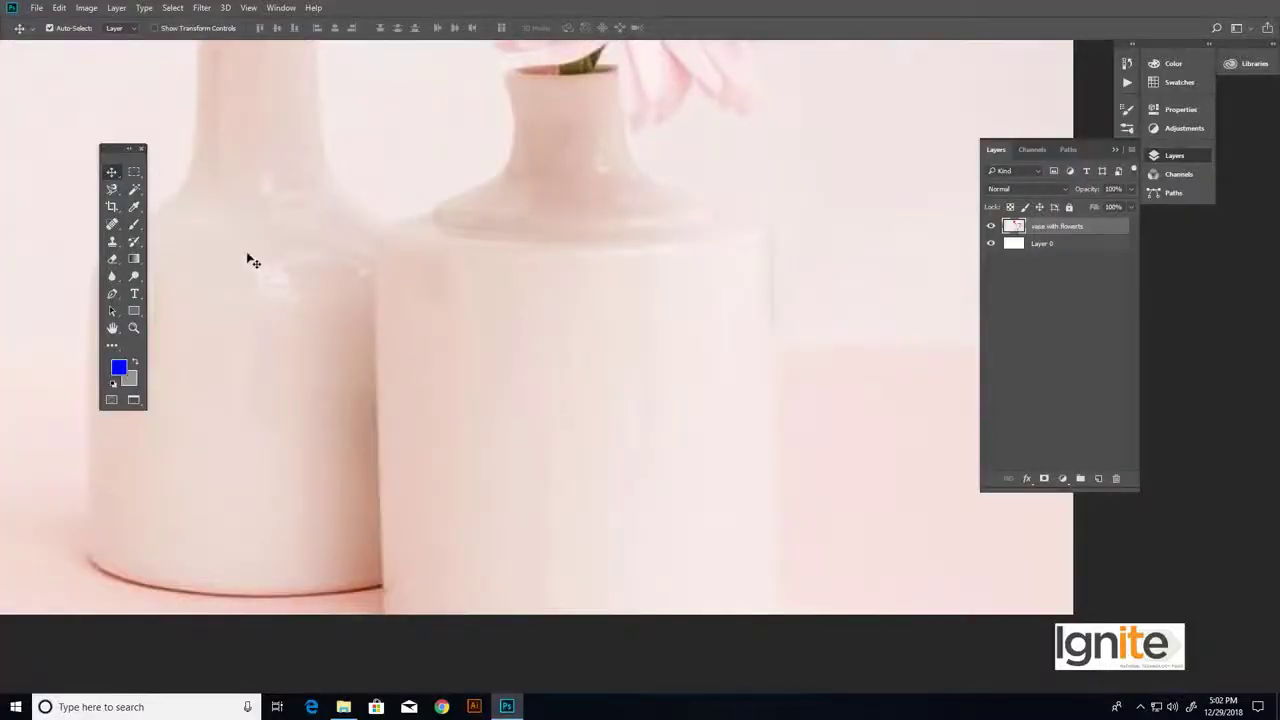
{"action": "left_click_drag", "start_coordinate": [113, 190], "coordinate": [146, 222]}
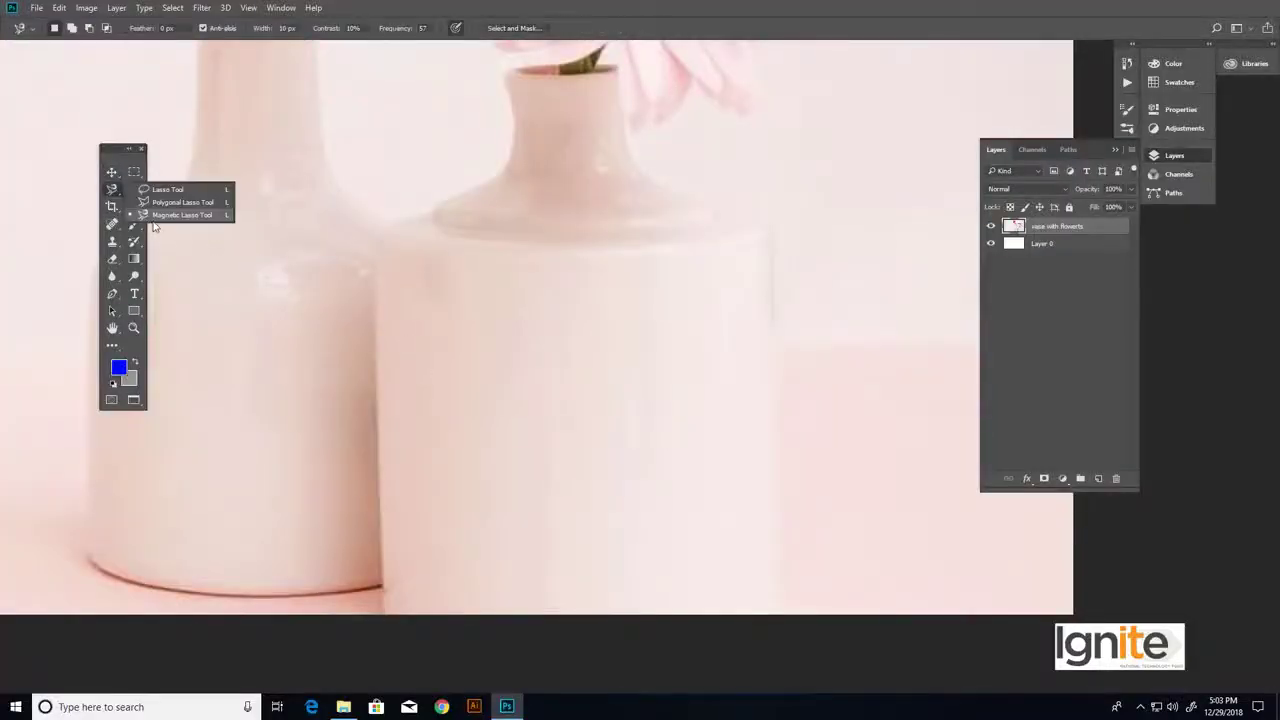
{"action": "left_click", "coordinate": [170, 215]}
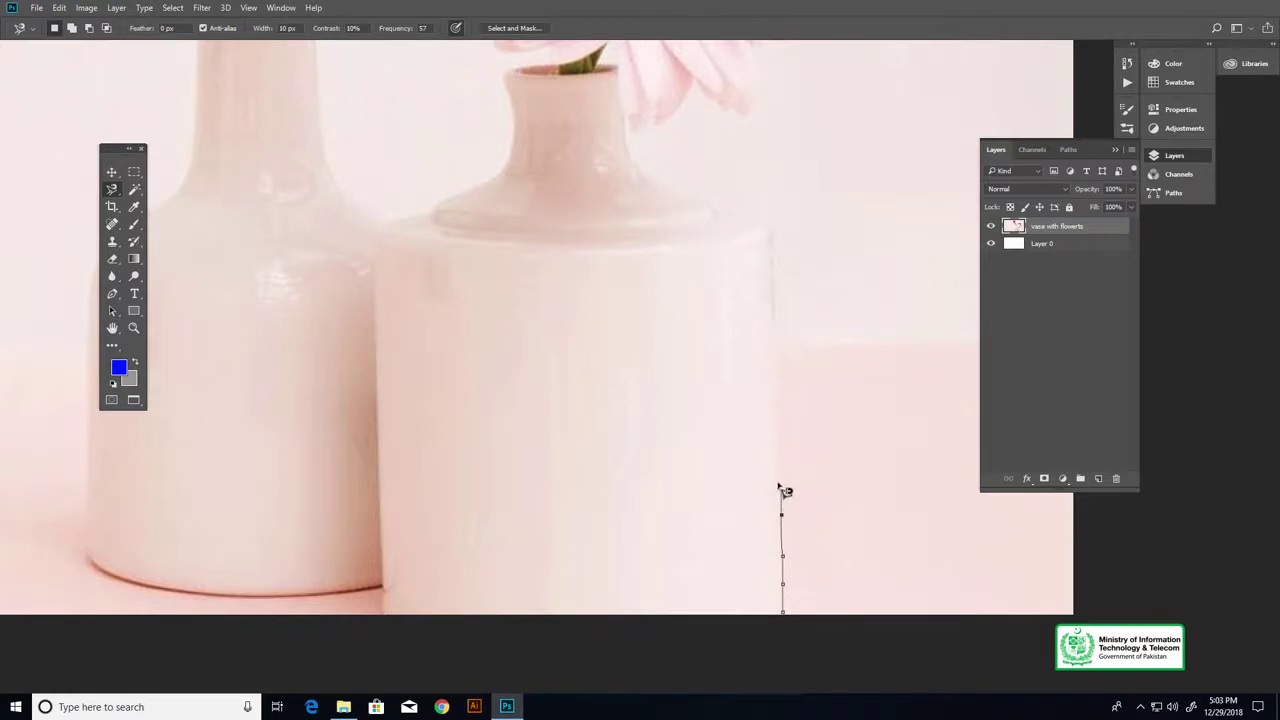
{"action": "key", "text": "Delete"}
{"action": "left_click", "coordinate": [780, 448]}
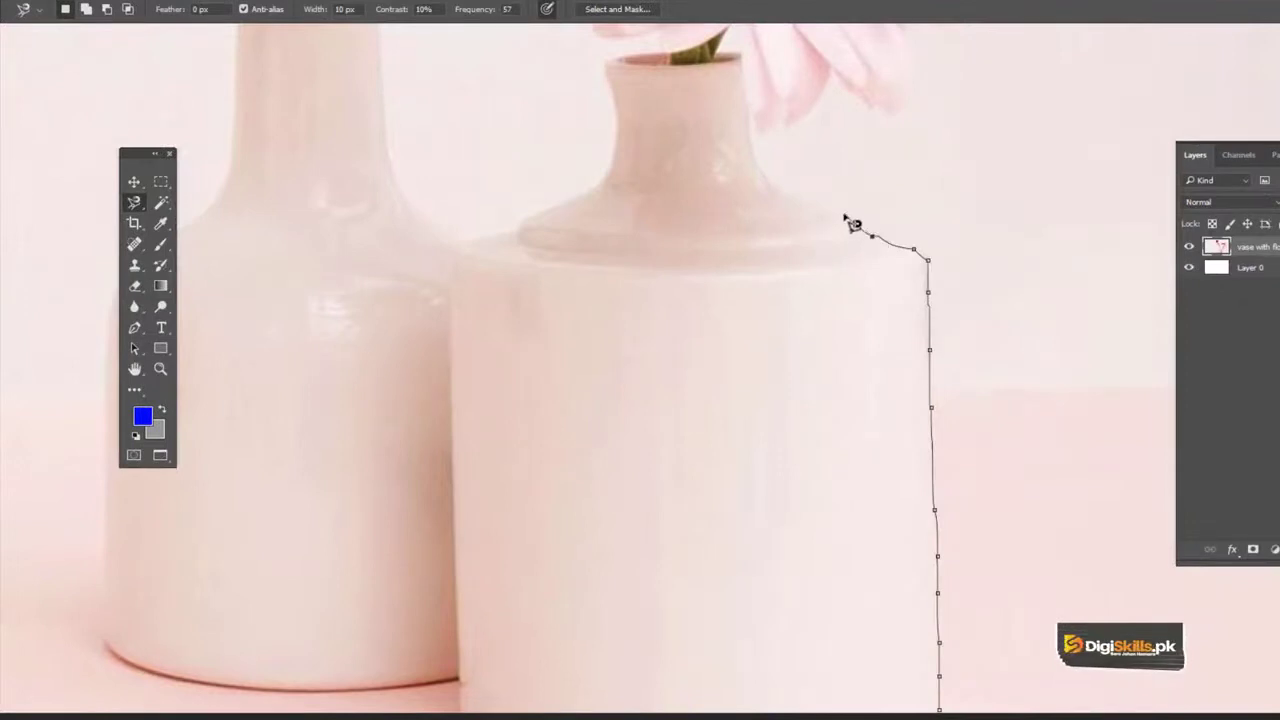
- Continue the Magnetic Lasso outline up the right vase's neck and around the outer petals of its pale pink and crimson flowers
{"action": "left_click_drag", "start_coordinate": [770, 177], "coordinate": [787, 356]}
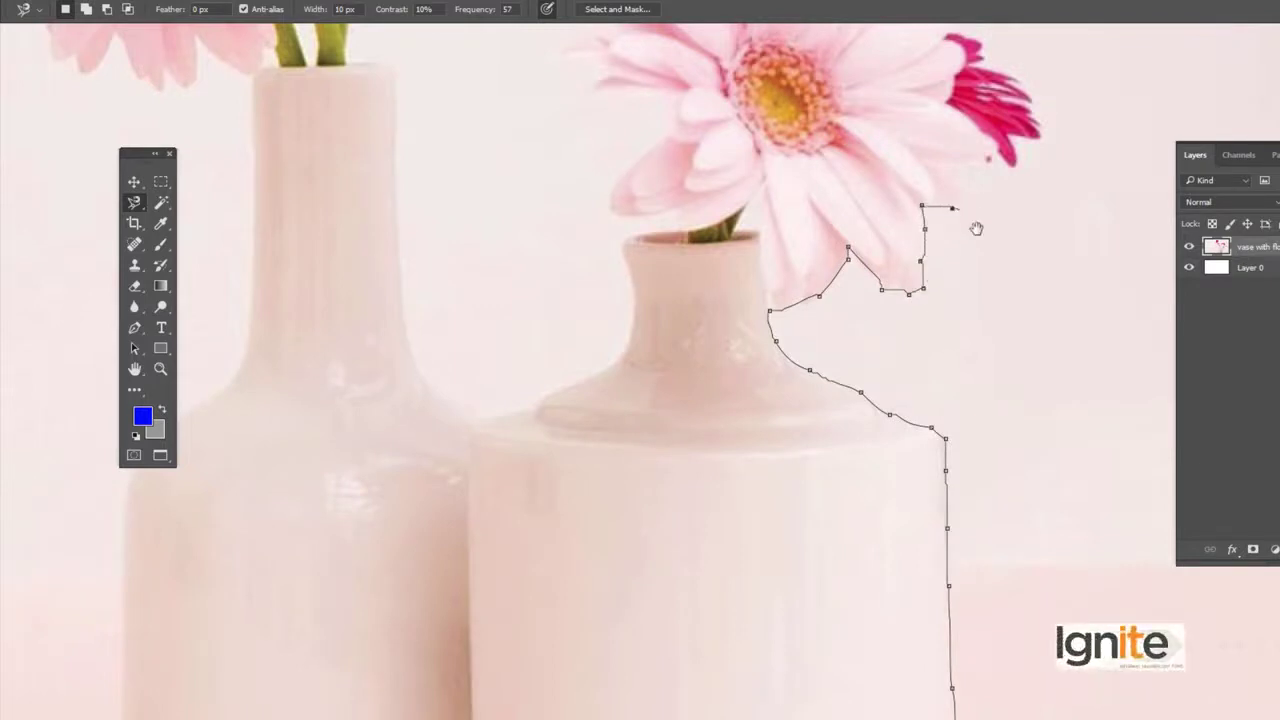
{"action": "left_click_drag", "start_coordinate": [976, 228], "coordinate": [958, 391]}
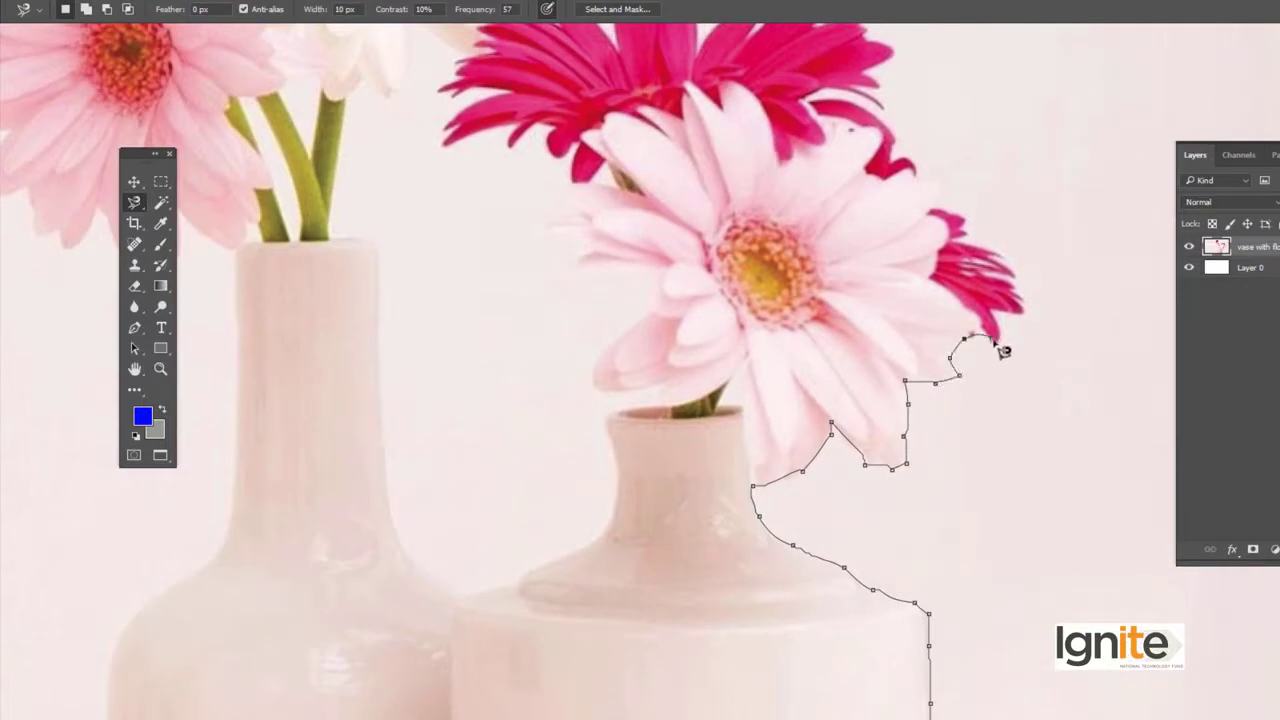
{"action": "left_click_drag", "start_coordinate": [1008, 352], "coordinate": [995, 421]}
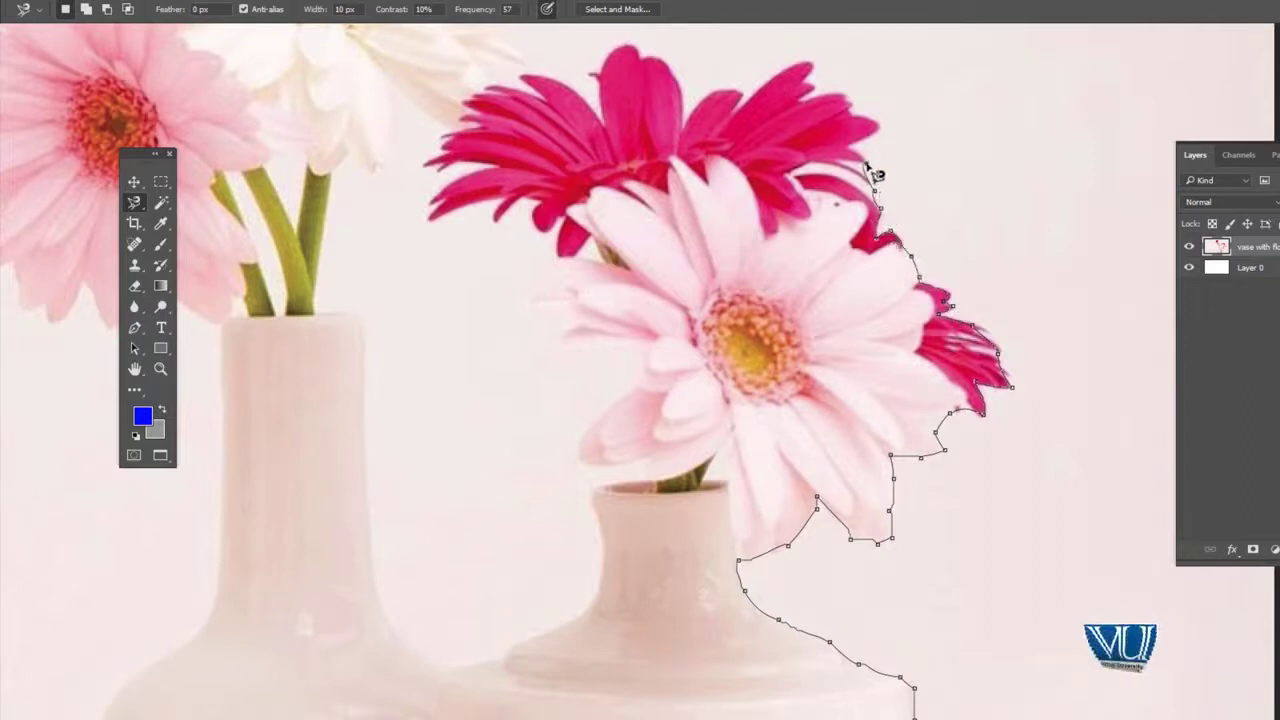
{"action": "mouse_move", "coordinate": [877, 143]}
{"action": "left_mouse_down"}
{"action": "mouse_move", "coordinate": [908, 214]}
{"action": "mouse_move", "coordinate": [973, 298]}
{"action": "left_mouse_up"}
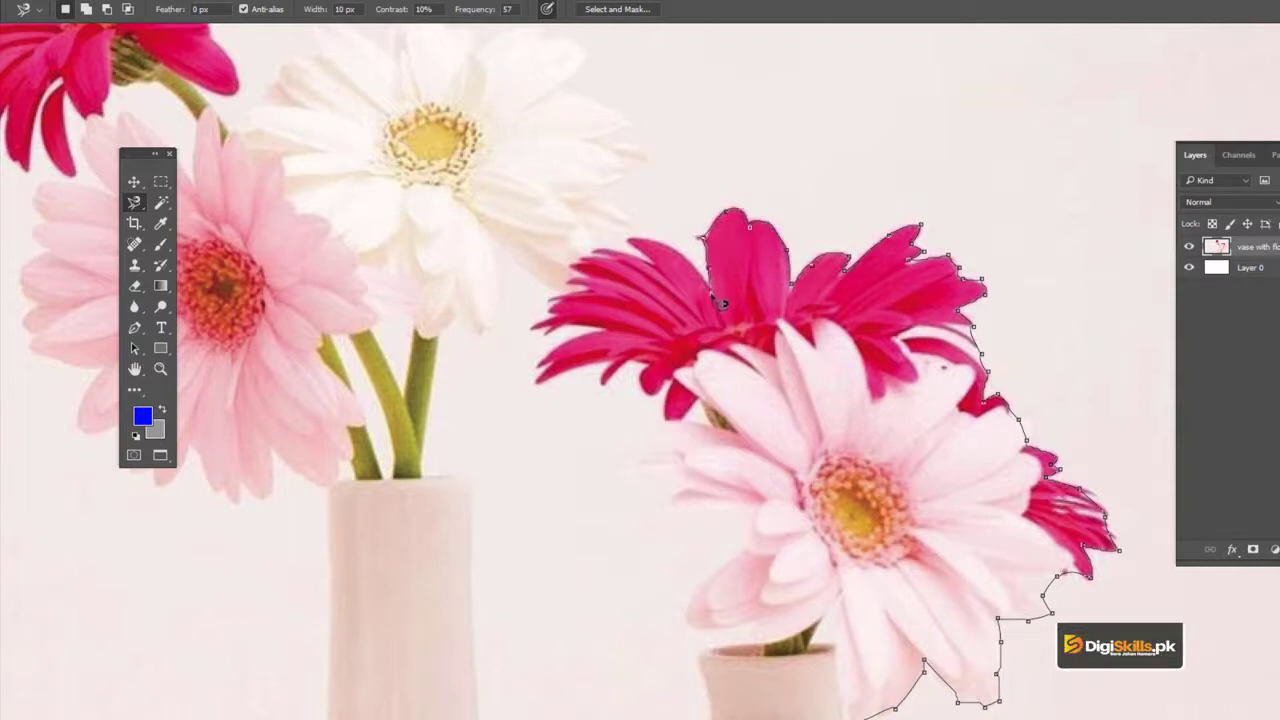
- Extend the Magnetic Lasso outline over the white flower's upper petals and around the petals of the topmost crimson flower
{"action": "left_click_drag", "start_coordinate": [634, 240], "coordinate": [744, 366]}
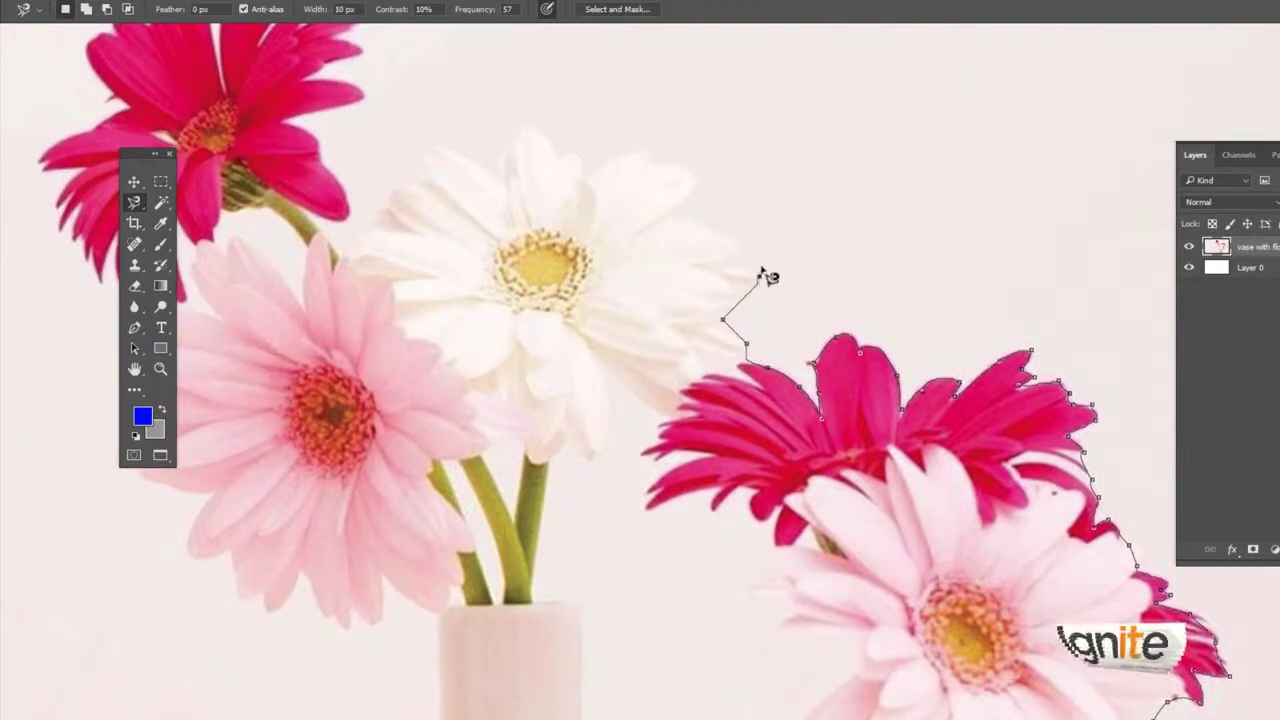
{"action": "left_click_drag", "start_coordinate": [688, 231], "coordinate": [910, 398]}
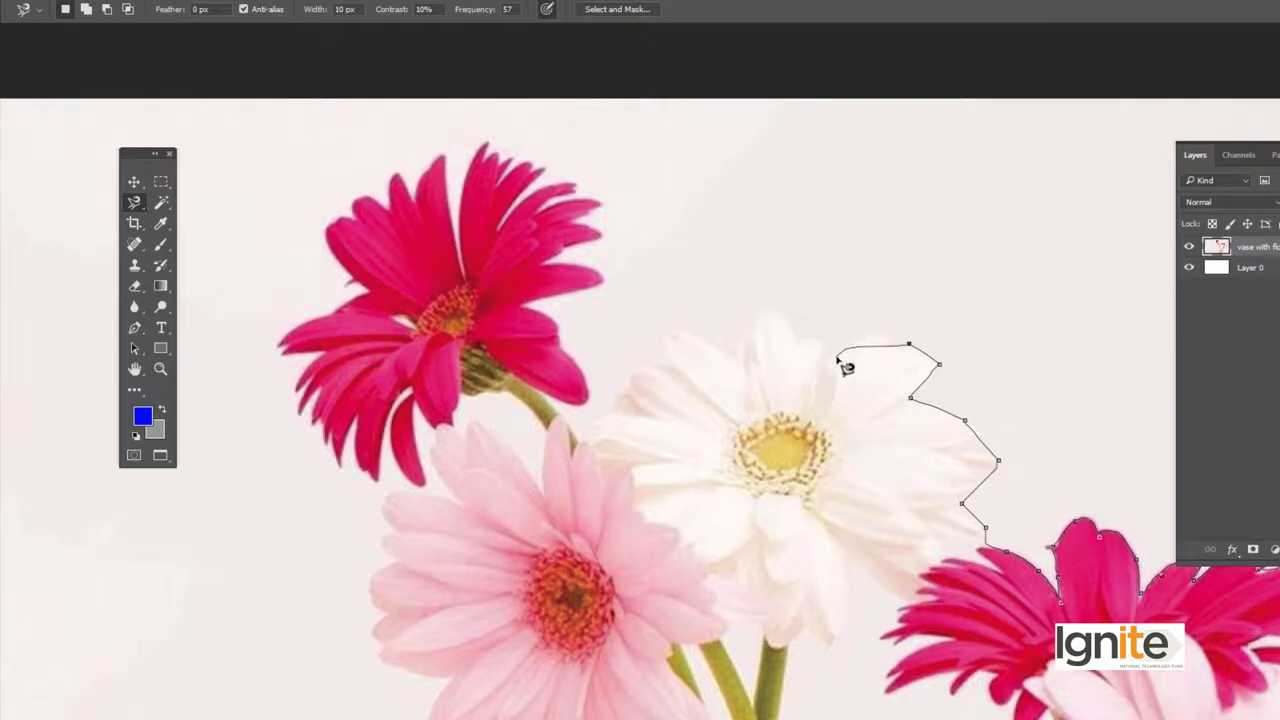
{"action": "key", "text": "BackSpace"}
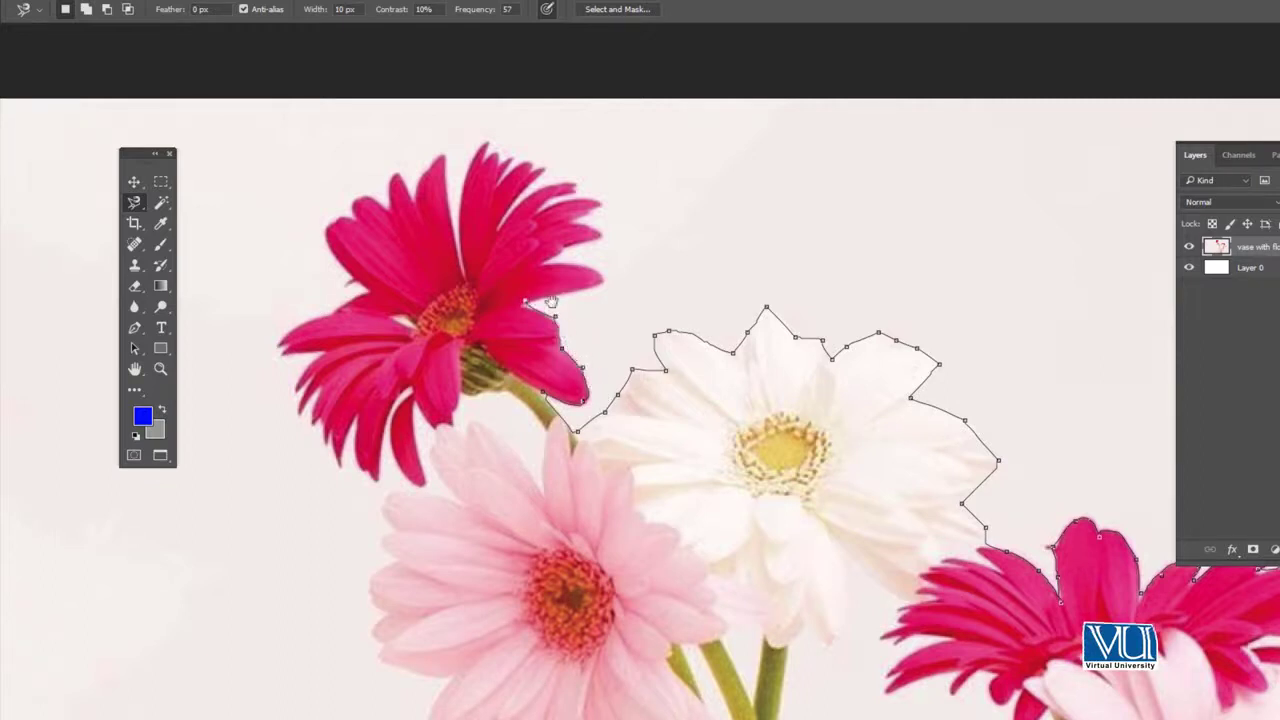
{"action": "left_click_drag", "start_coordinate": [540, 308], "coordinate": [815, 355]}
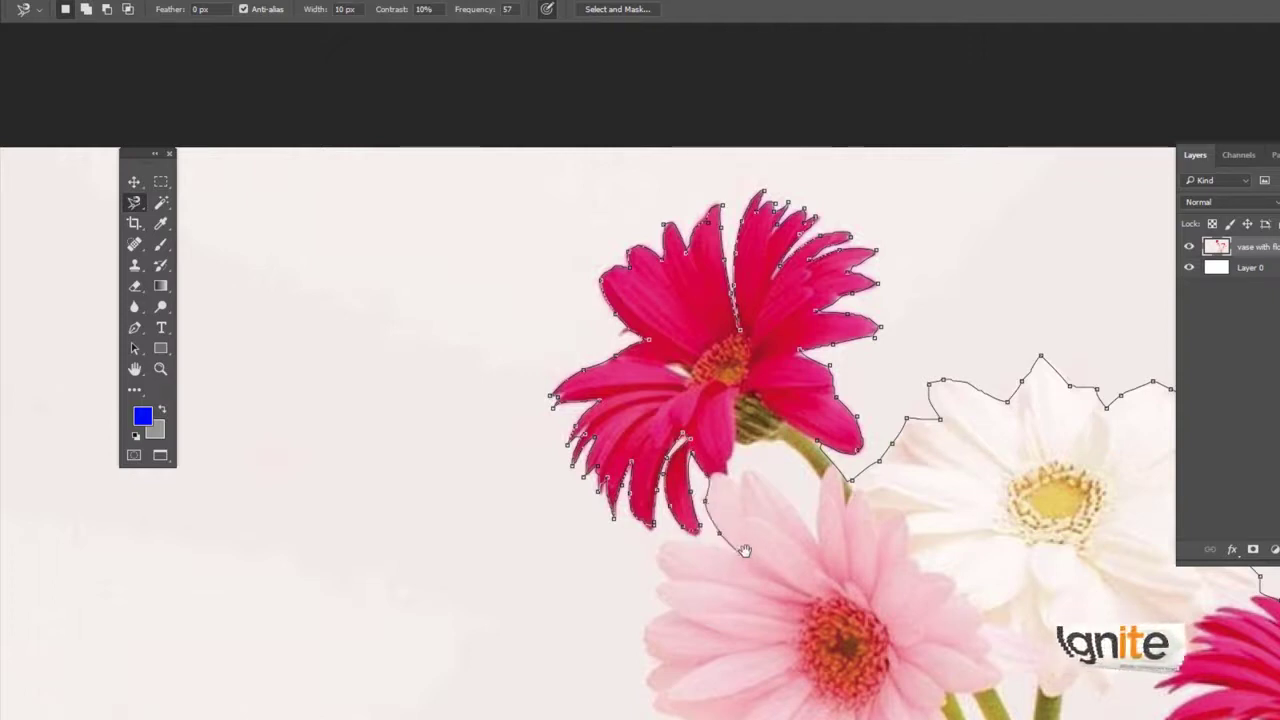
- Trace the left and lower petals of the pink flower above the left vase, ending at that vase's rim
{"action": "left_click_drag", "start_coordinate": [745, 543], "coordinate": [778, 411]}
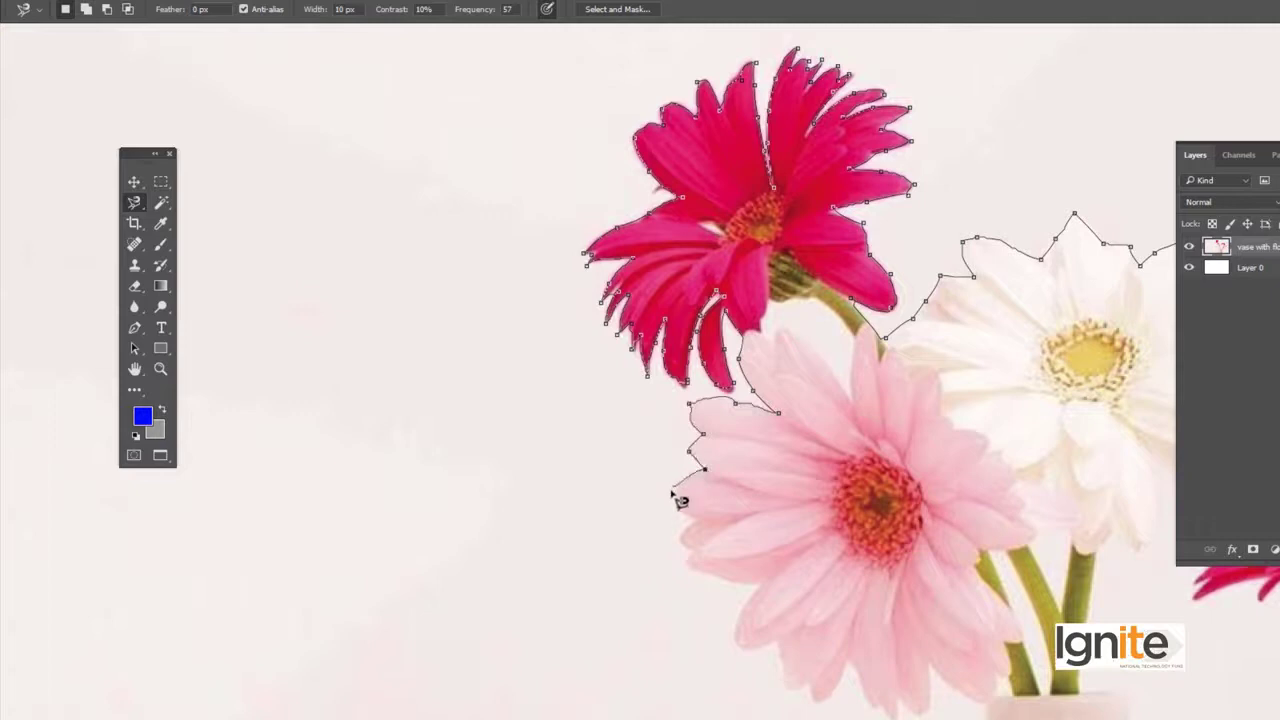
{"action": "left_click_drag", "start_coordinate": [697, 512], "coordinate": [680, 323]}
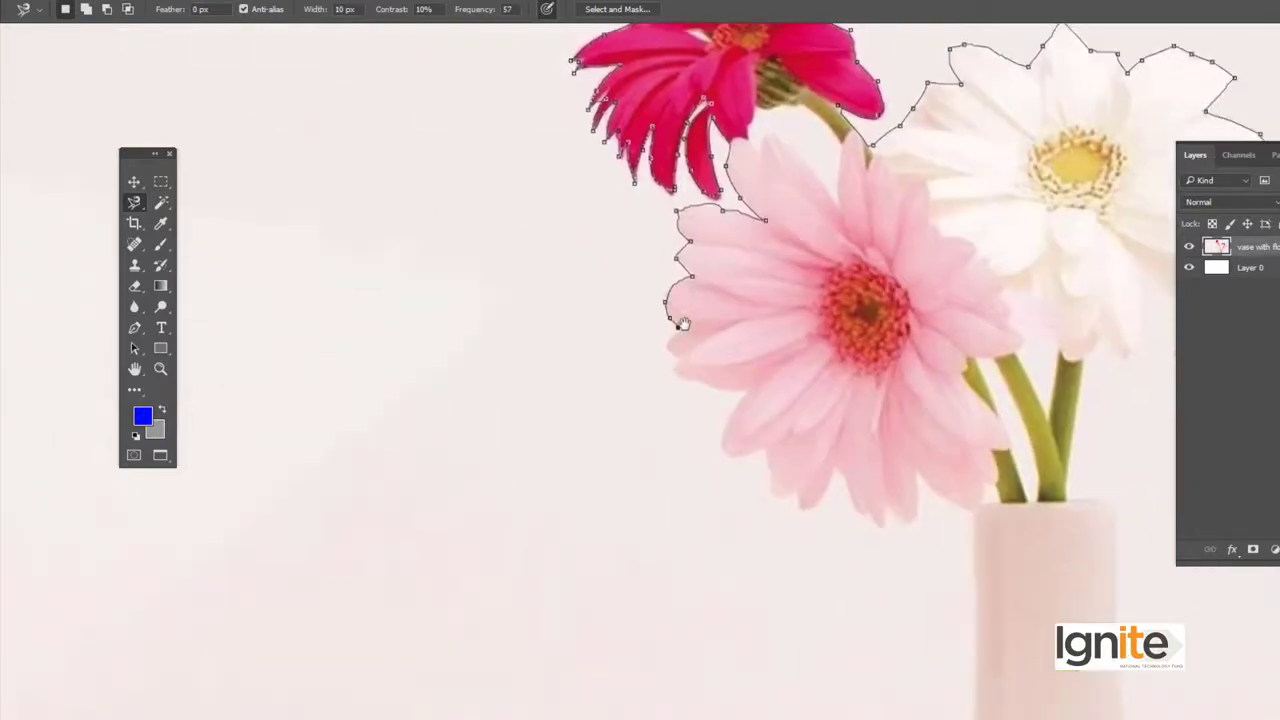
{"action": "mouse_move", "coordinate": [680, 372]}
{"action": "left_mouse_down"}
{"action": "mouse_move", "coordinate": [750, 394]}
{"action": "mouse_move", "coordinate": [685, 327]}
{"action": "mouse_move", "coordinate": [625, 300]}
{"action": "left_mouse_up"}
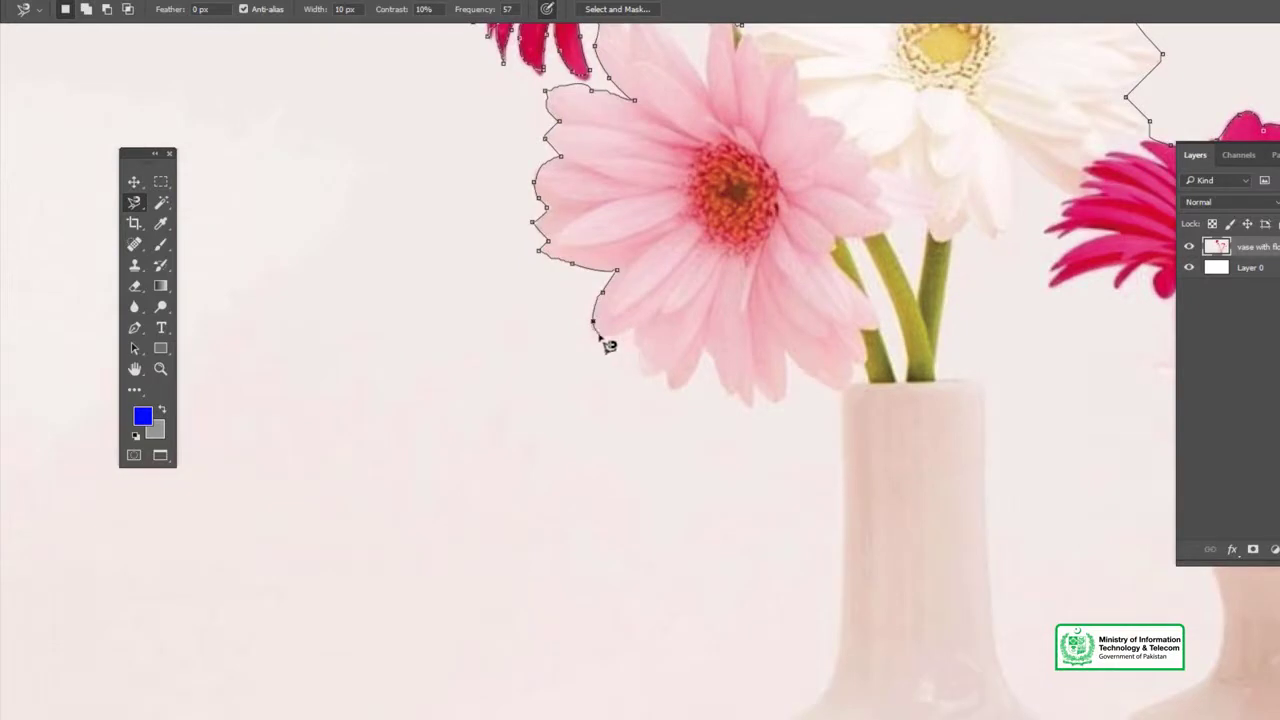
{"action": "left_click_drag", "start_coordinate": [645, 340], "coordinate": [646, 387]}
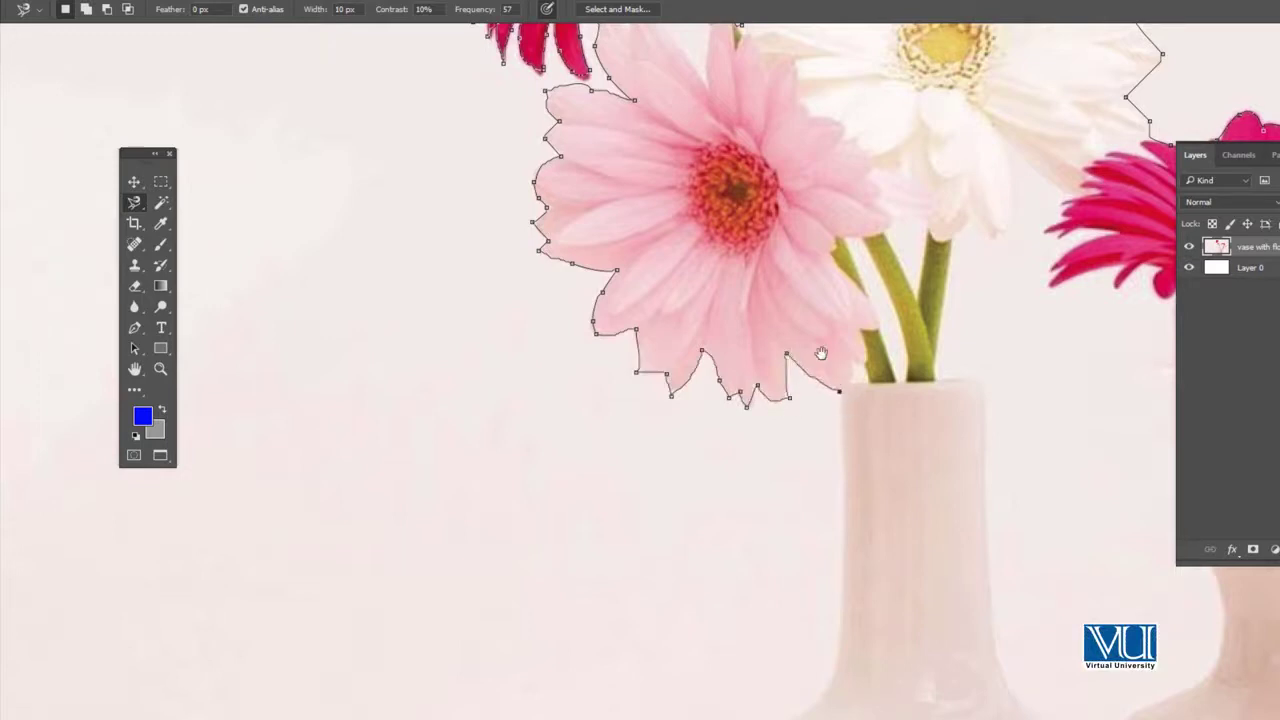
- Trace the left vase's outer left side from its rim down the neck and body to its base
{"action": "left_click_drag", "start_coordinate": [820, 353], "coordinate": [736, 199]}
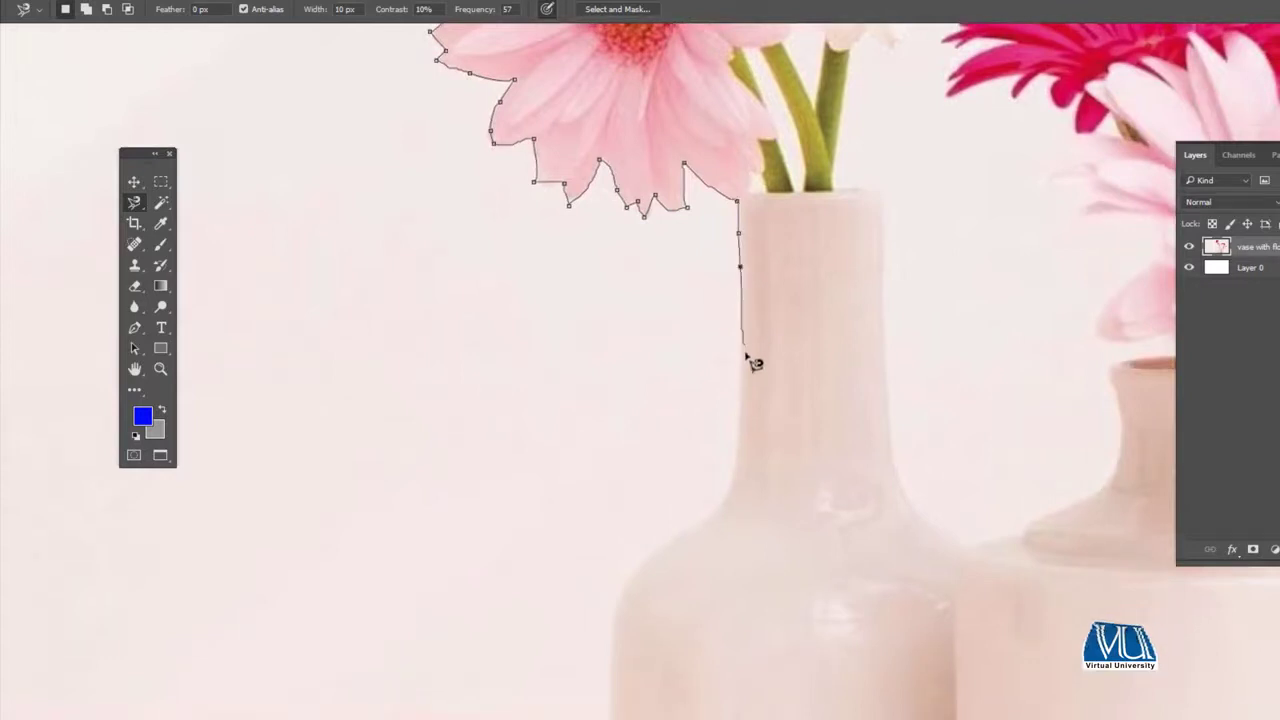
{"action": "left_click_drag", "start_coordinate": [740, 417], "coordinate": [763, 171]}
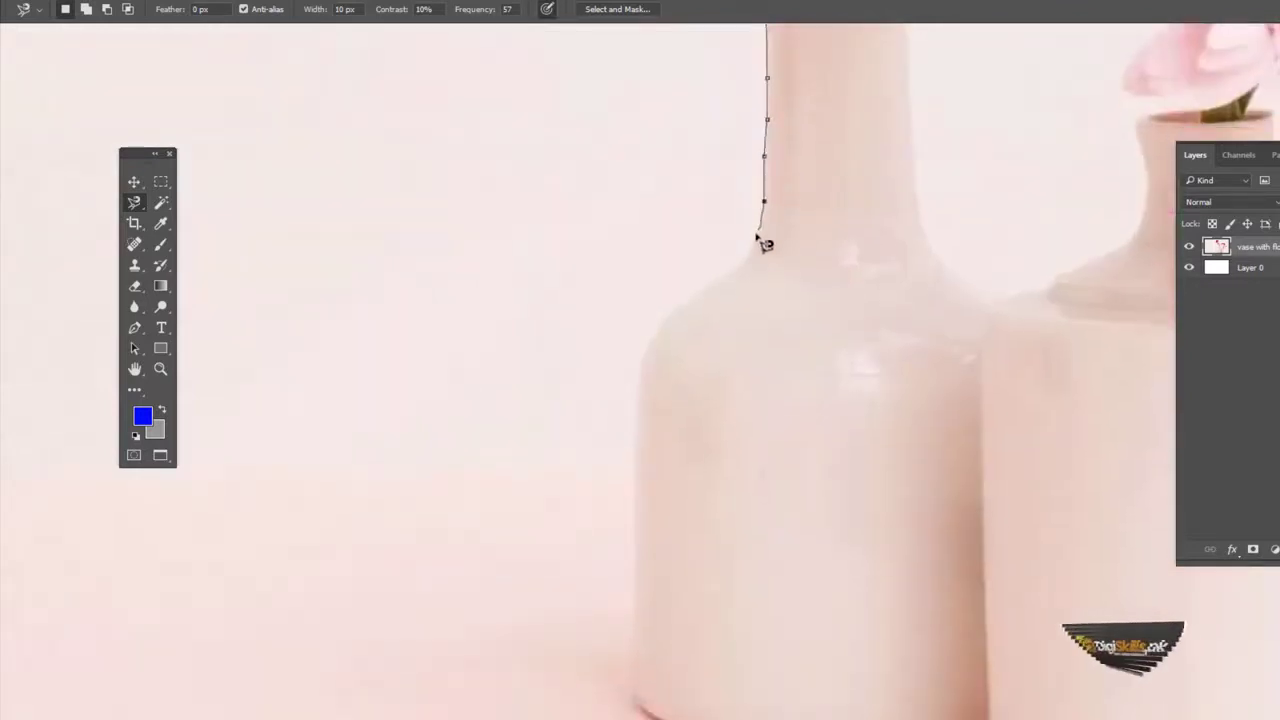
{"action": "left_click_drag", "start_coordinate": [749, 249], "coordinate": [723, 94]}
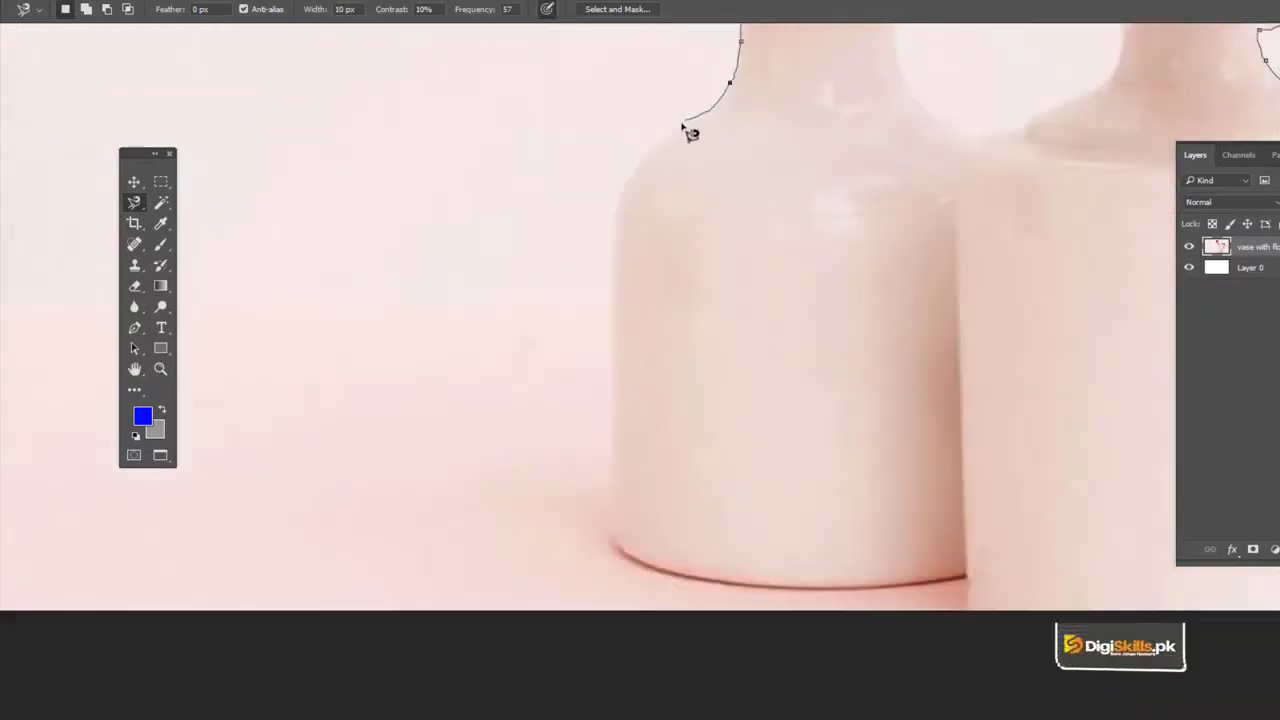
{"action": "mouse_move", "coordinate": [654, 147]}
{"action": "left_mouse_down"}
{"action": "mouse_move", "coordinate": [630, 92]}
{"action": "mouse_move", "coordinate": [647, 101]}
{"action": "left_mouse_up"}
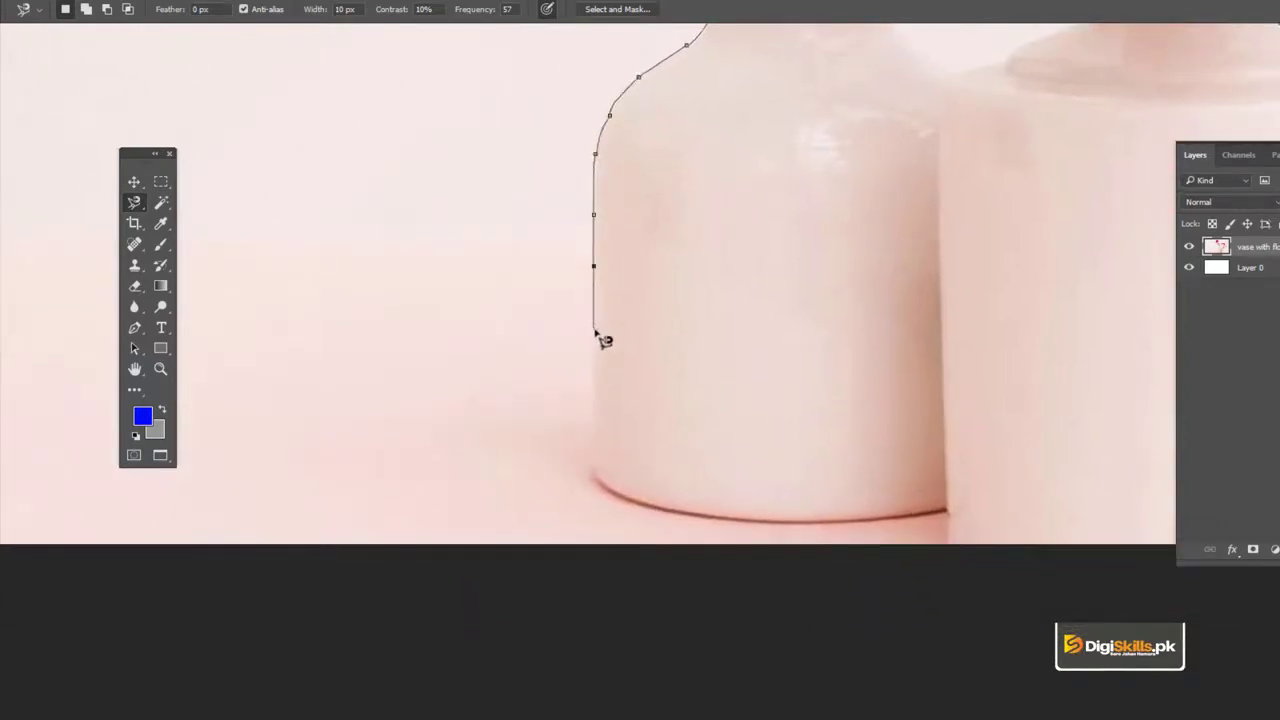
{"action": "left_click_drag", "start_coordinate": [601, 340], "coordinate": [500, 143]}
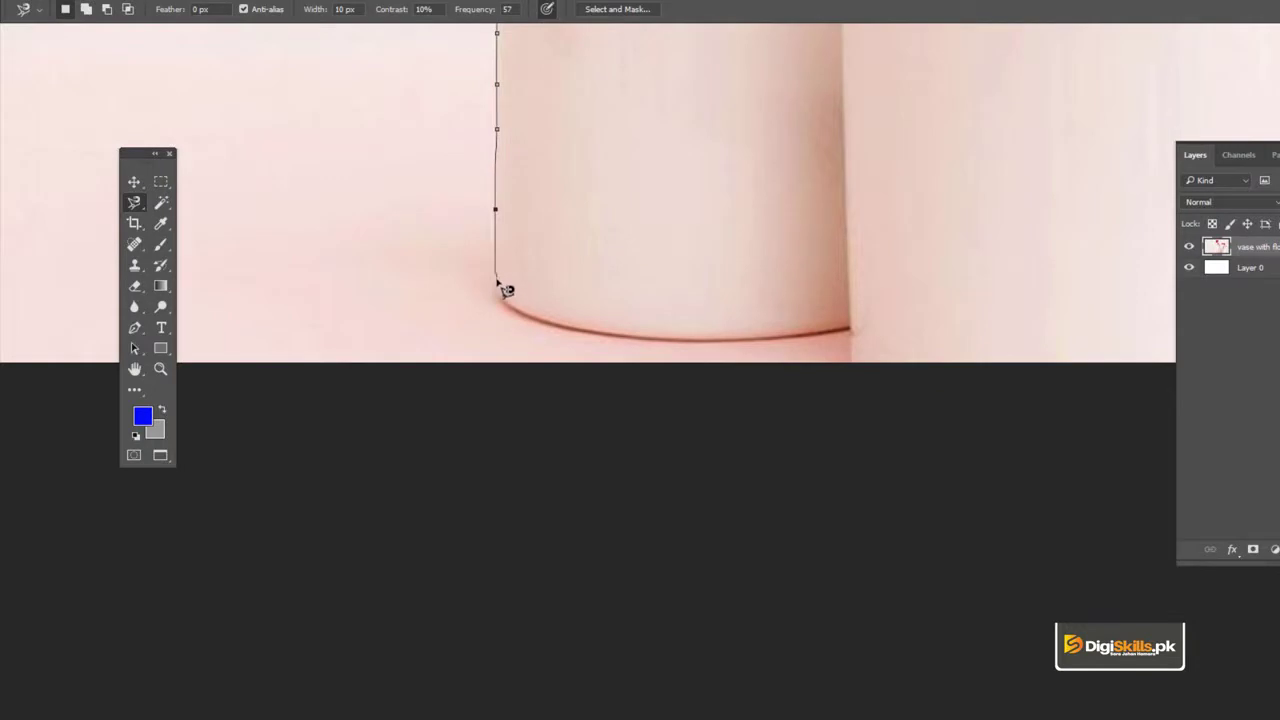
- Trace the left vase's base and the image's bottom edge under the right vase, closing the selection at its starting point
{"action": "mouse_move", "coordinate": [562, 336]}
{"action": "left_mouse_down"}
{"action": "mouse_move", "coordinate": [781, 352]}
{"action": "mouse_move", "coordinate": [853, 331]}
{"action": "mouse_move", "coordinate": [650, 278]}
{"action": "left_mouse_up"}
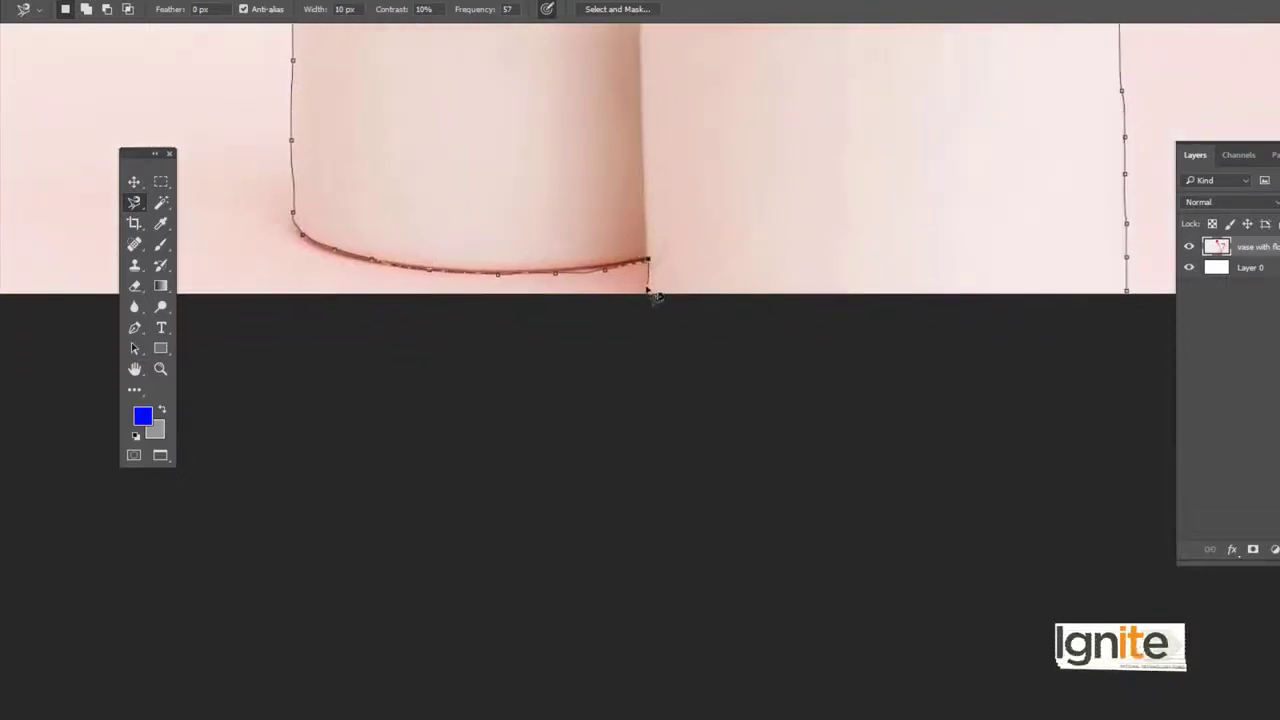
{"action": "left_click_drag", "start_coordinate": [769, 290], "coordinate": [705, 291]}
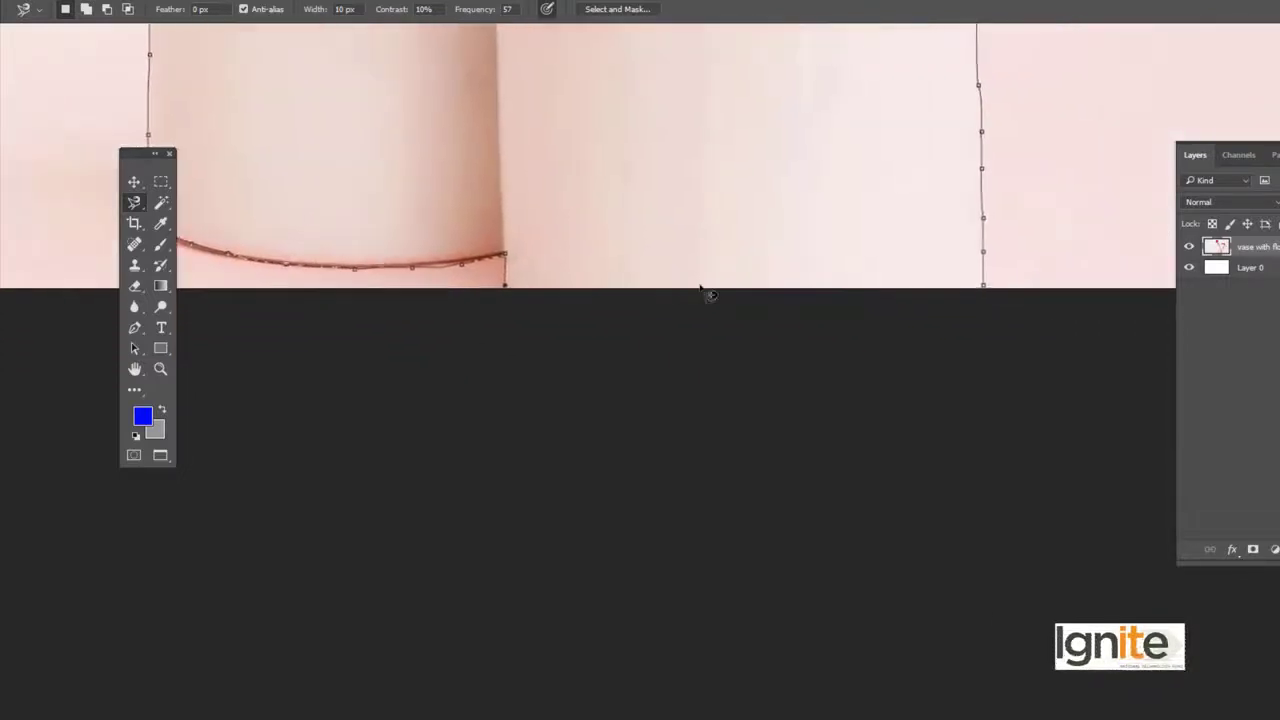
{"action": "double_click", "coordinate": [988, 289]}
{"action": "key", "text": "j"}
{"action": "key", "text": "s"}
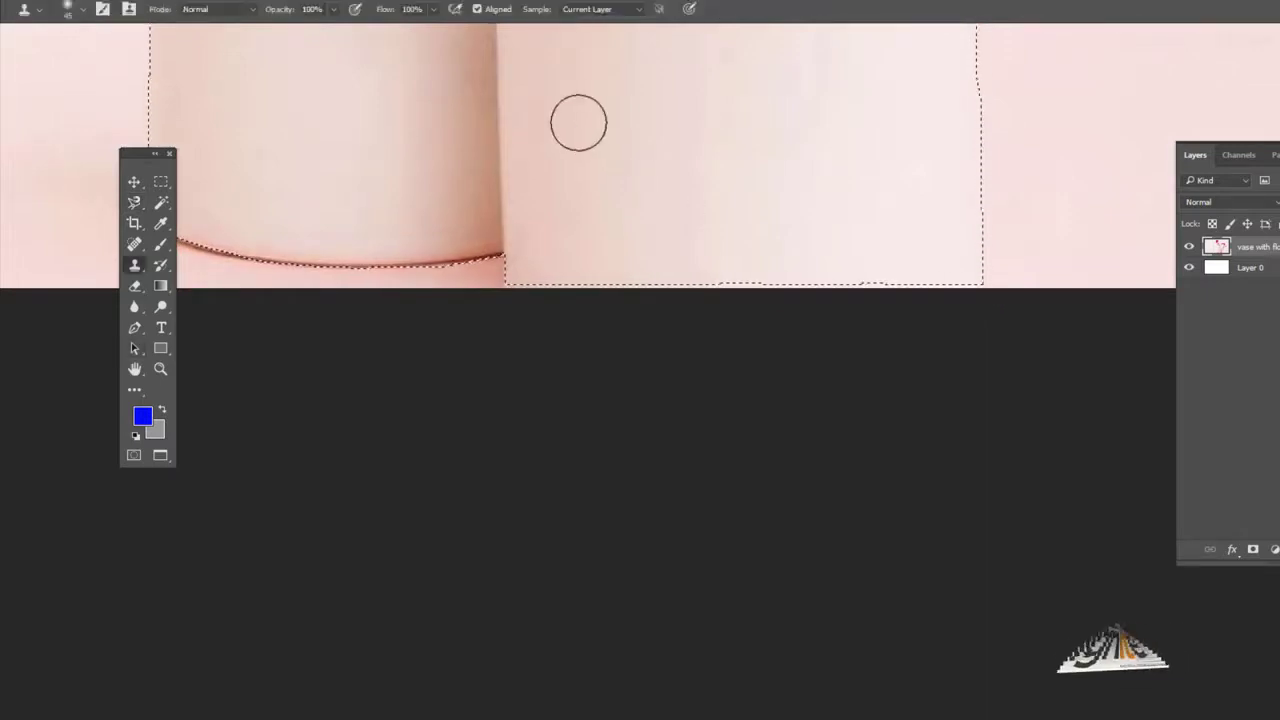
- Move the selected vases and flowers about 1.8 in to the left across the canvas
{"action": "key", "text": "z"}
{"action": "left_click", "coordinate": [578, 100], "text": "alt"}
{"action": "key", "text": "v"}
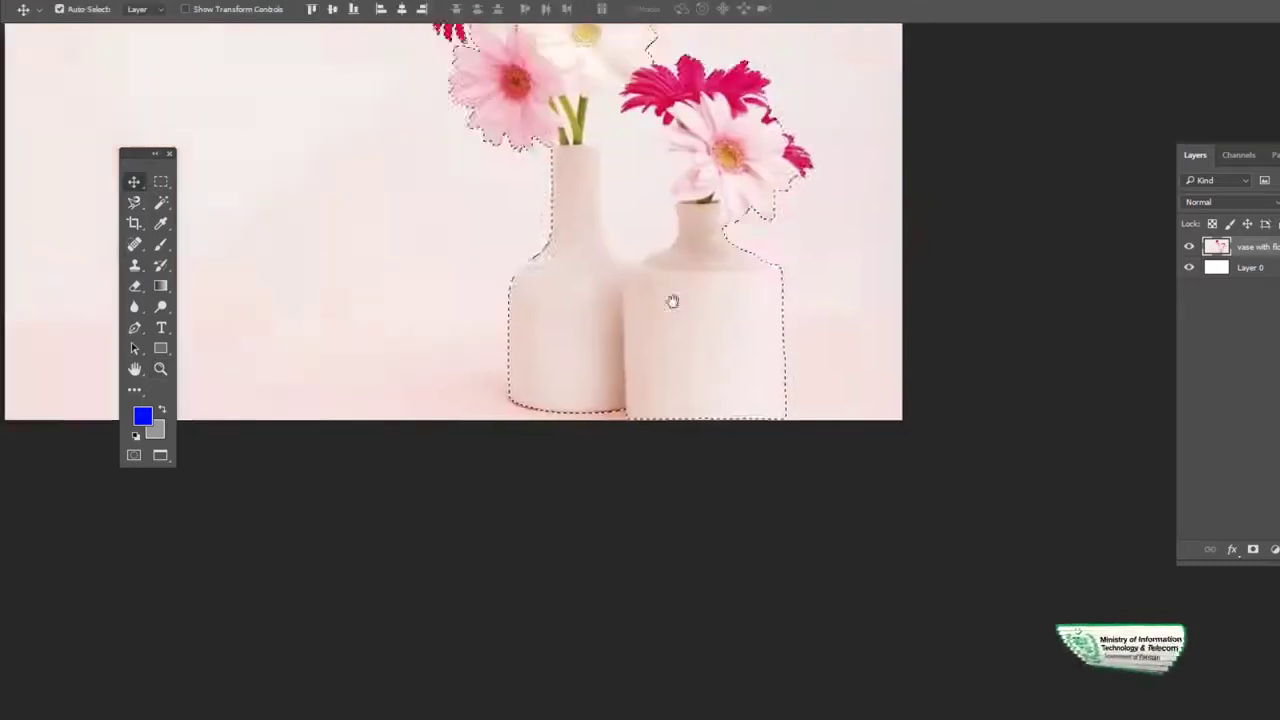
{"action": "left_click_drag", "start_coordinate": [672, 301], "coordinate": [794, 409]}
{"action": "key", "text": "z"}
{"action": "key", "text": "ctrl+d"}
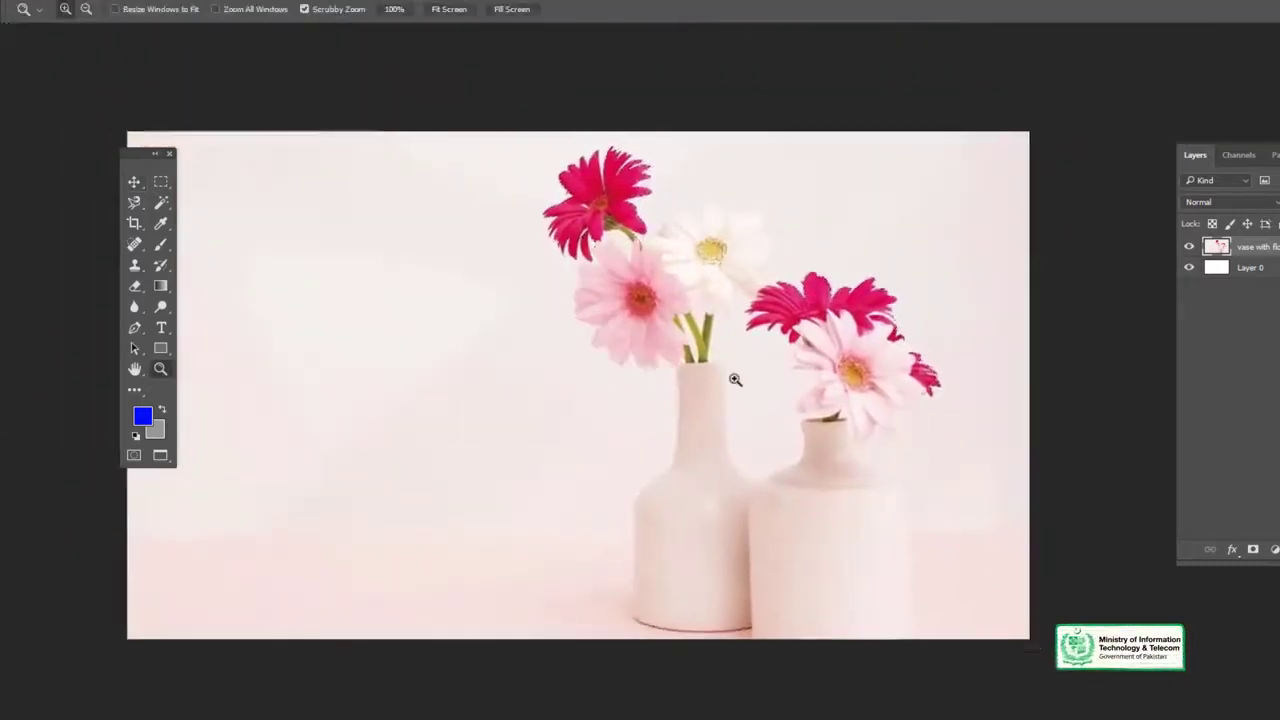
{"action": "left_click", "coordinate": [735, 380]}
{"action": "key", "text": "v"}
{"action": "mouse_move", "coordinate": [735, 378]}
{"action": "left_mouse_down"}
{"action": "mouse_move", "coordinate": [740, 341]}
{"action": "mouse_move", "coordinate": [755, 379]}
{"action": "mouse_move", "coordinate": [740, 363]}
{"action": "left_mouse_up"}
{"action": "key", "text": "z"}
{"action": "left_click", "coordinate": [704, 358], "text": "alt"}
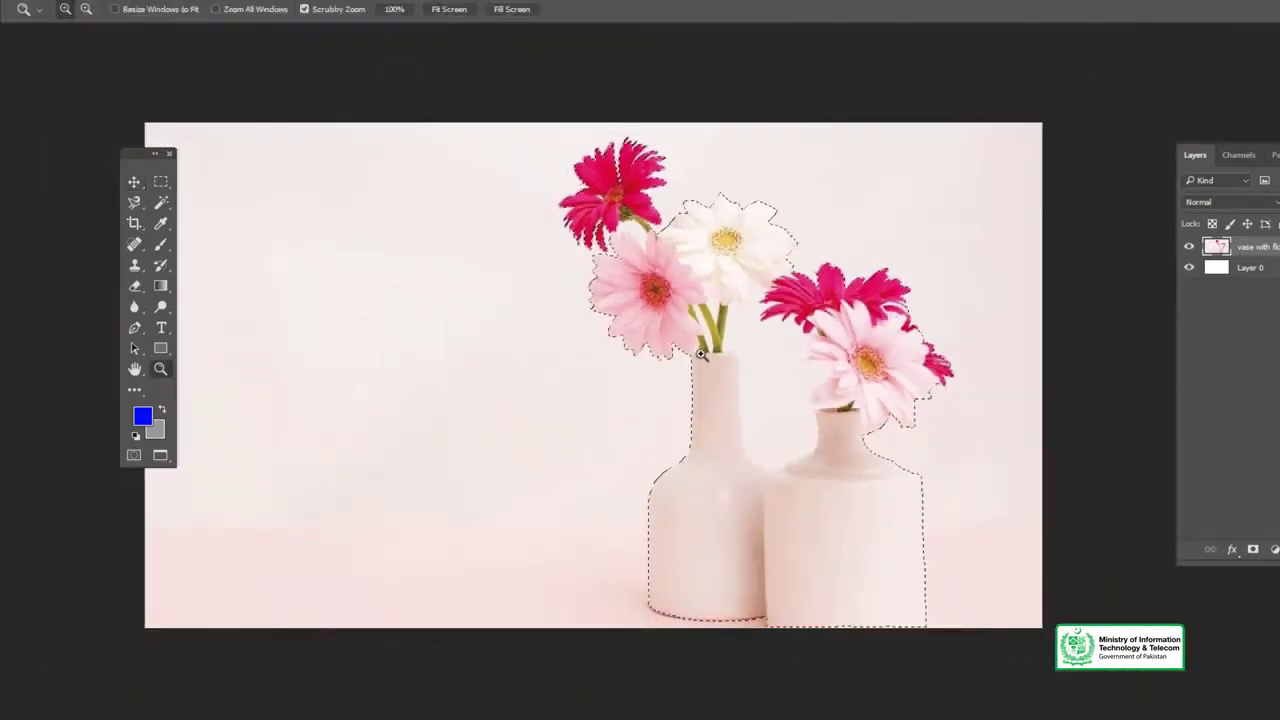
{"action": "key", "text": "v"}
{"action": "left_click_drag", "start_coordinate": [810, 338], "coordinate": [505, 362]}
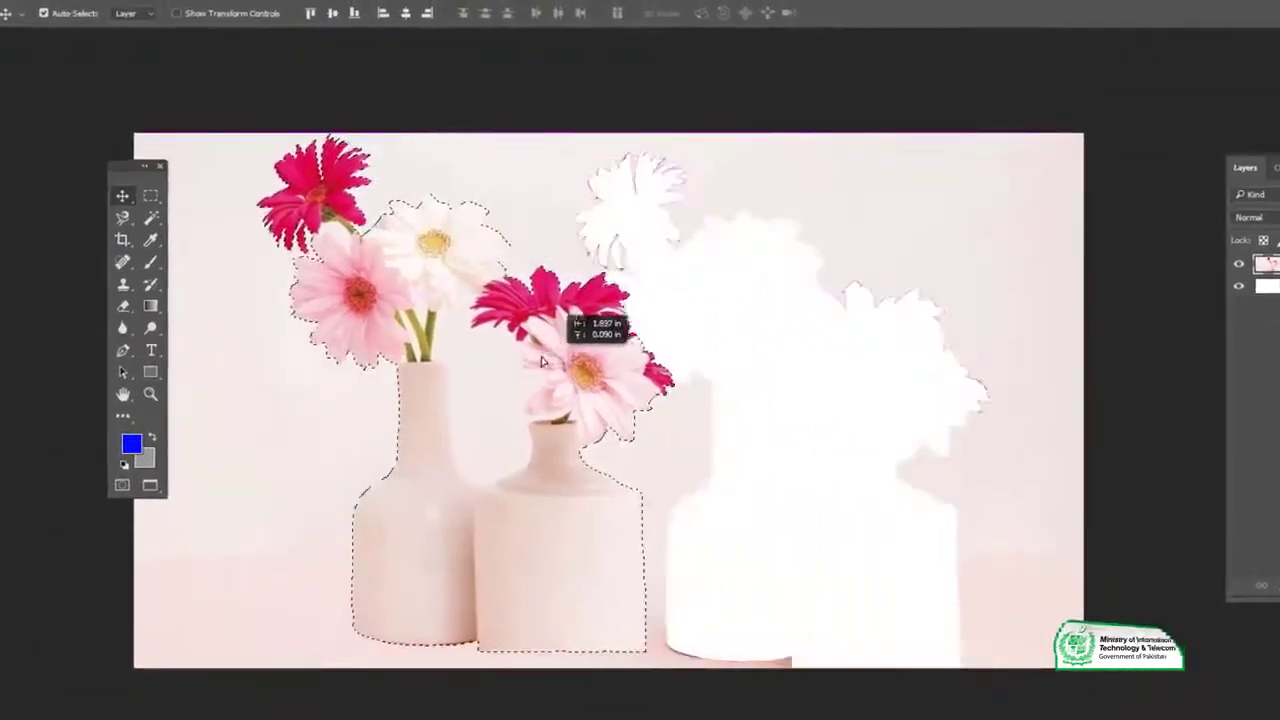
- Undo the move of the selected vases and flowers, restoring them to their original position in the image
{"action": "key", "text": "ctrl+z"}
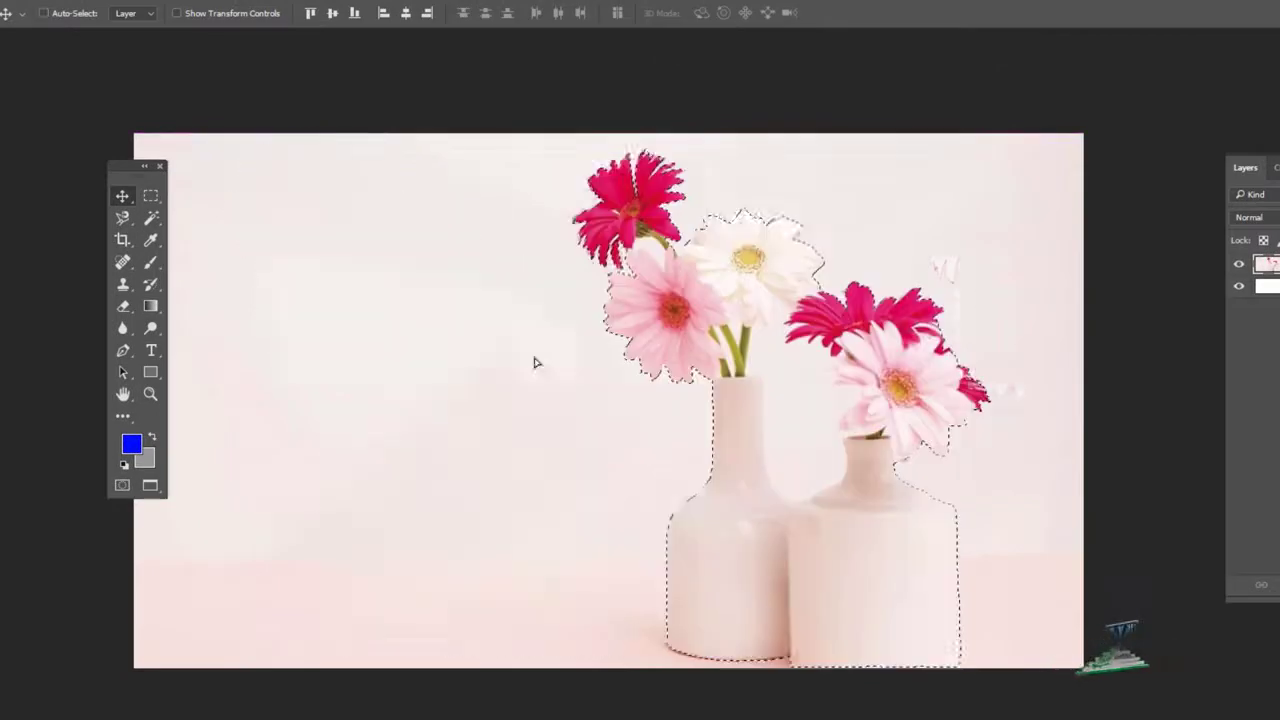
{"action": "left_click_drag", "start_coordinate": [908, 272], "coordinate": [943, 257]}
{"action": "key", "text": "ctrl+z"}
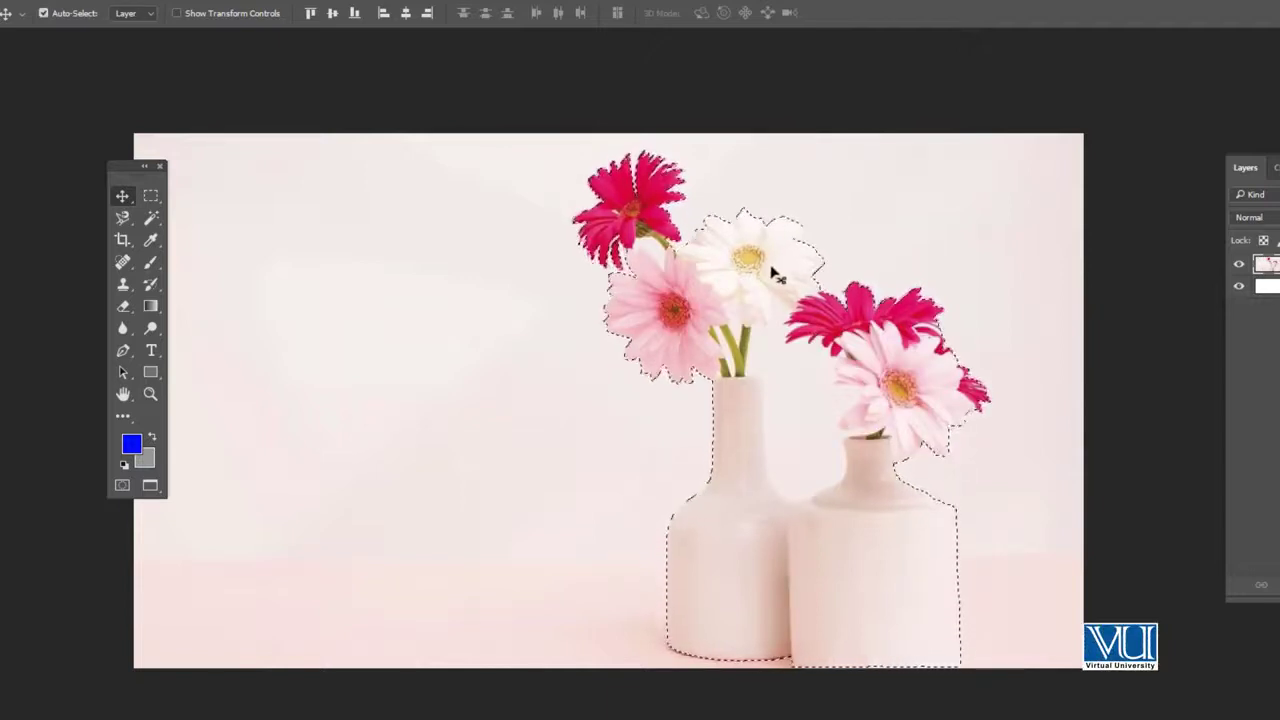
- Try deleting the selected vases and flowers from the image layer, inspect the cut-out's edges, and undo the deletion
{"action": "key", "text": "Delete"}
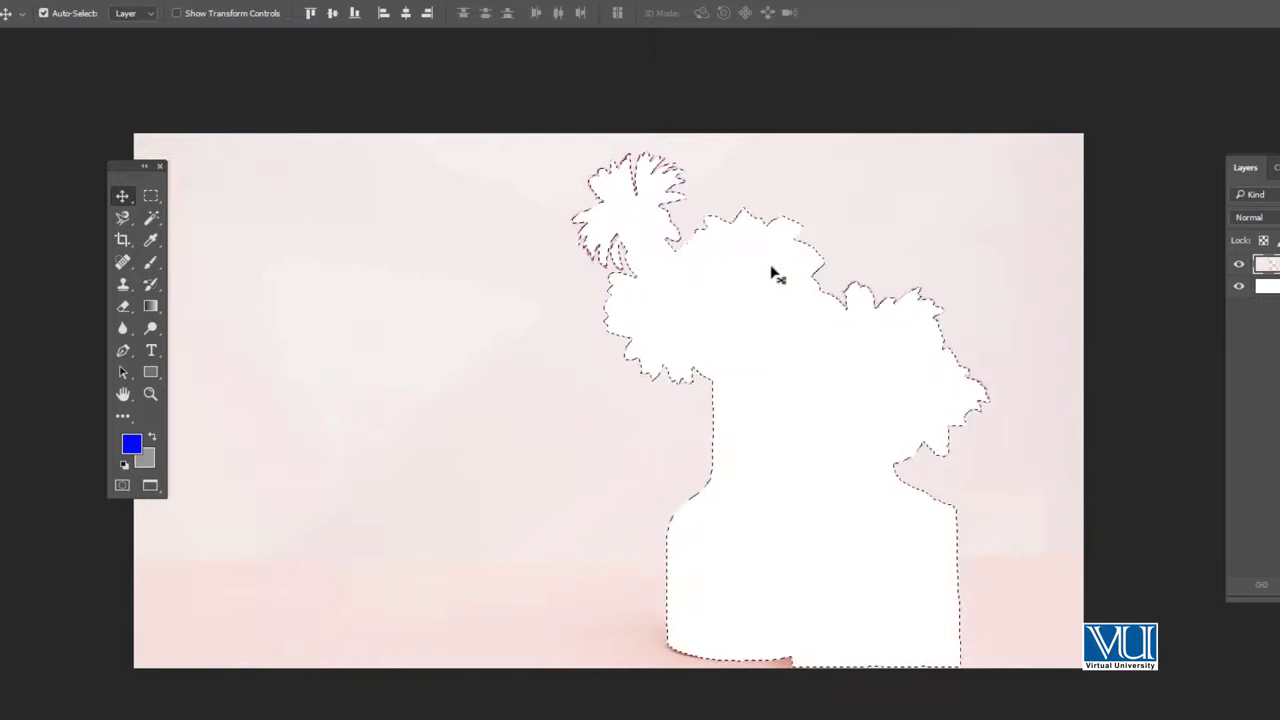
{"action": "key", "text": "z"}
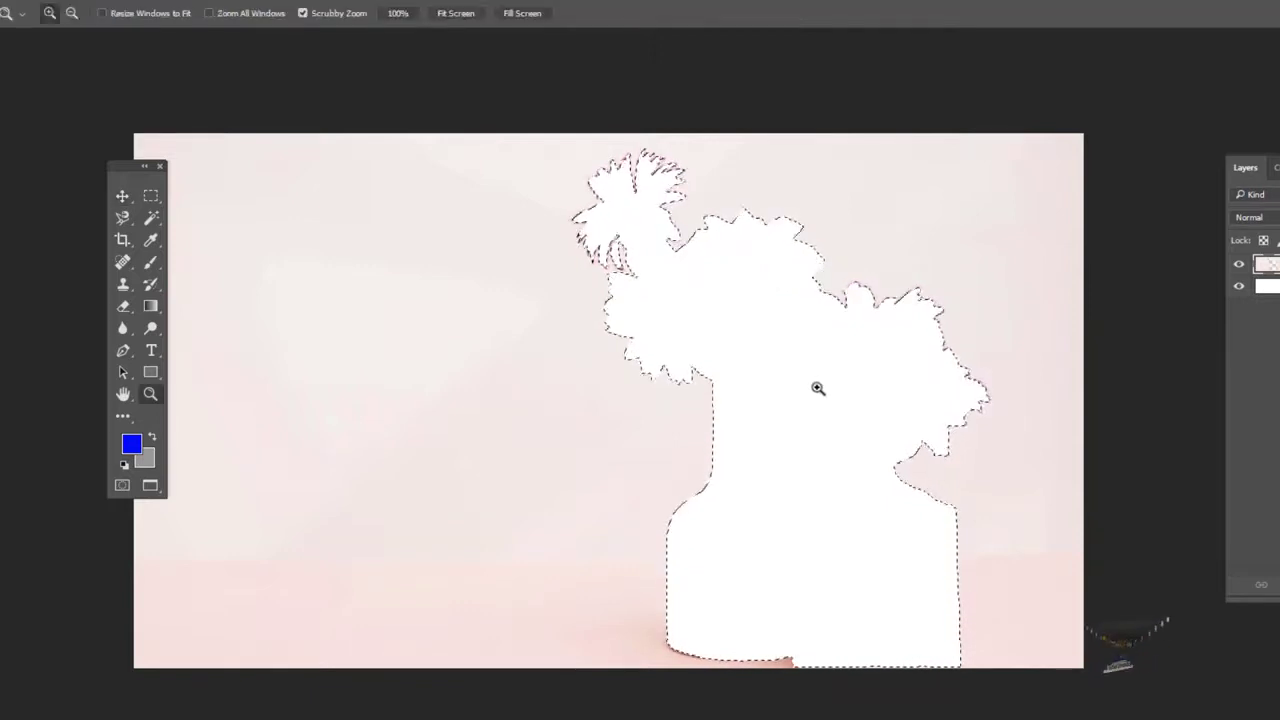
{"action": "left_click", "coordinate": [820, 388]}
{"action": "key", "text": "v"}
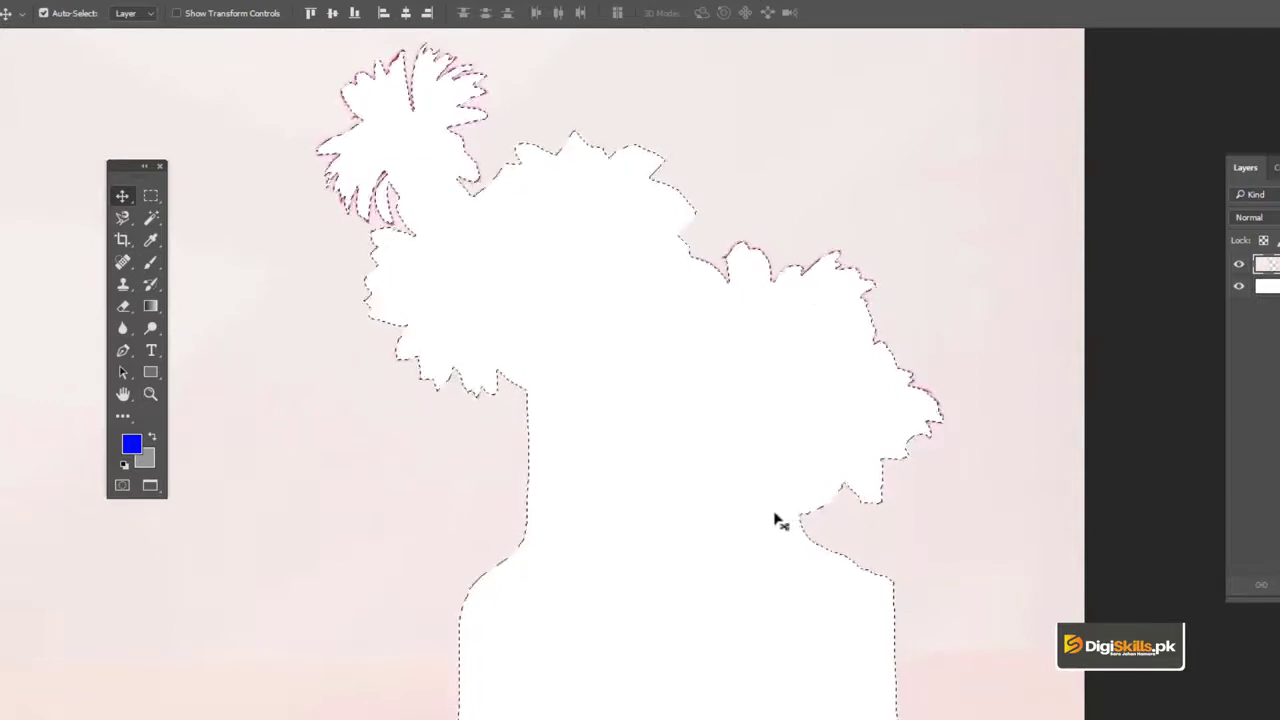
{"action": "key", "text": "ctrl+z"}
{"action": "left_click_drag", "start_coordinate": [543, 406], "coordinate": [577, 378]}
{"action": "key", "text": "ctrl+z"}
{"action": "left_click", "coordinate": [365, 444], "text": "alt"}
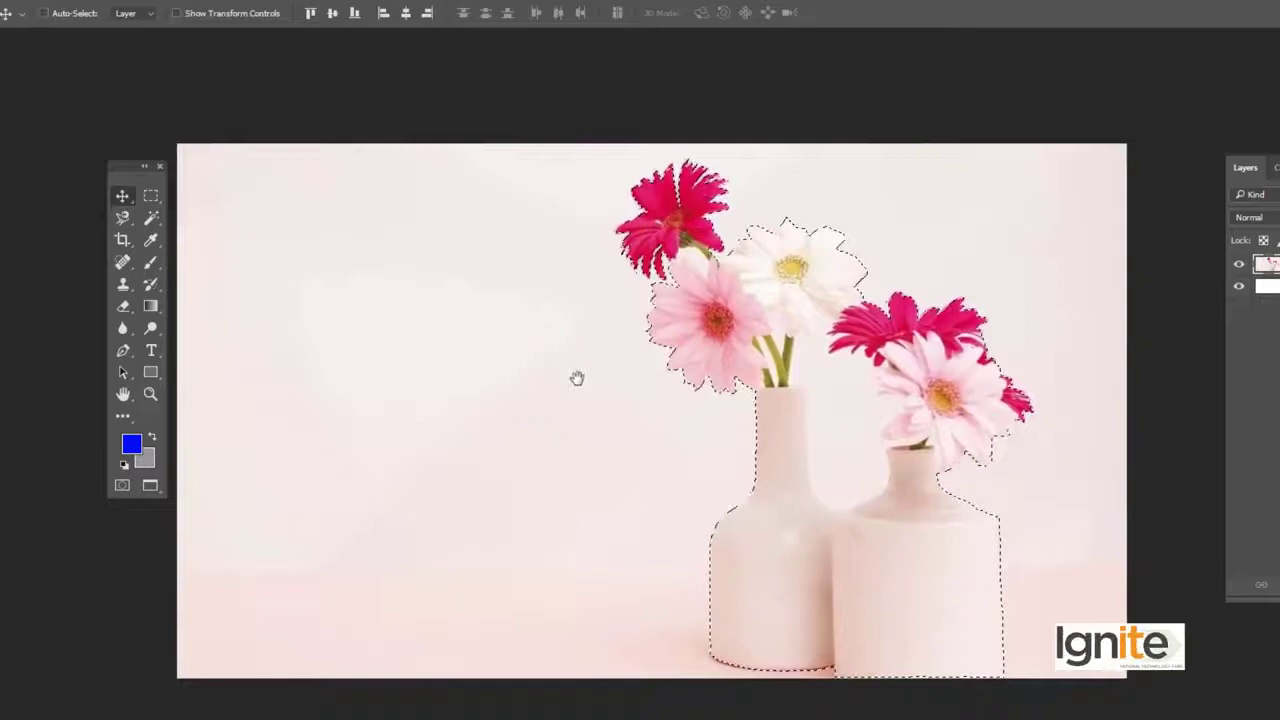
- Invert the selection to delete the background around the vases and flowers, and deselect everything
{"action": "key", "text": "ctrl+shift+i"}
{"action": "key", "text": "Delete"}
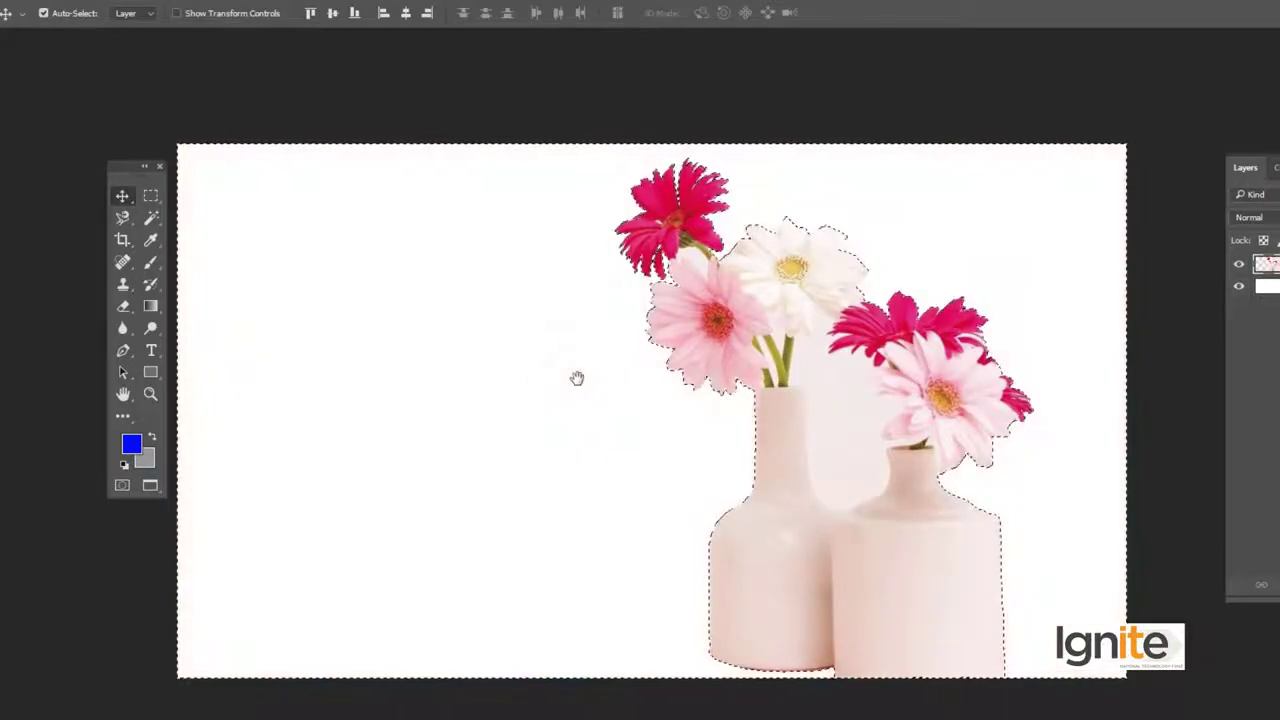
{"action": "left_click", "coordinate": [888, 391], "text": "ctrl"}
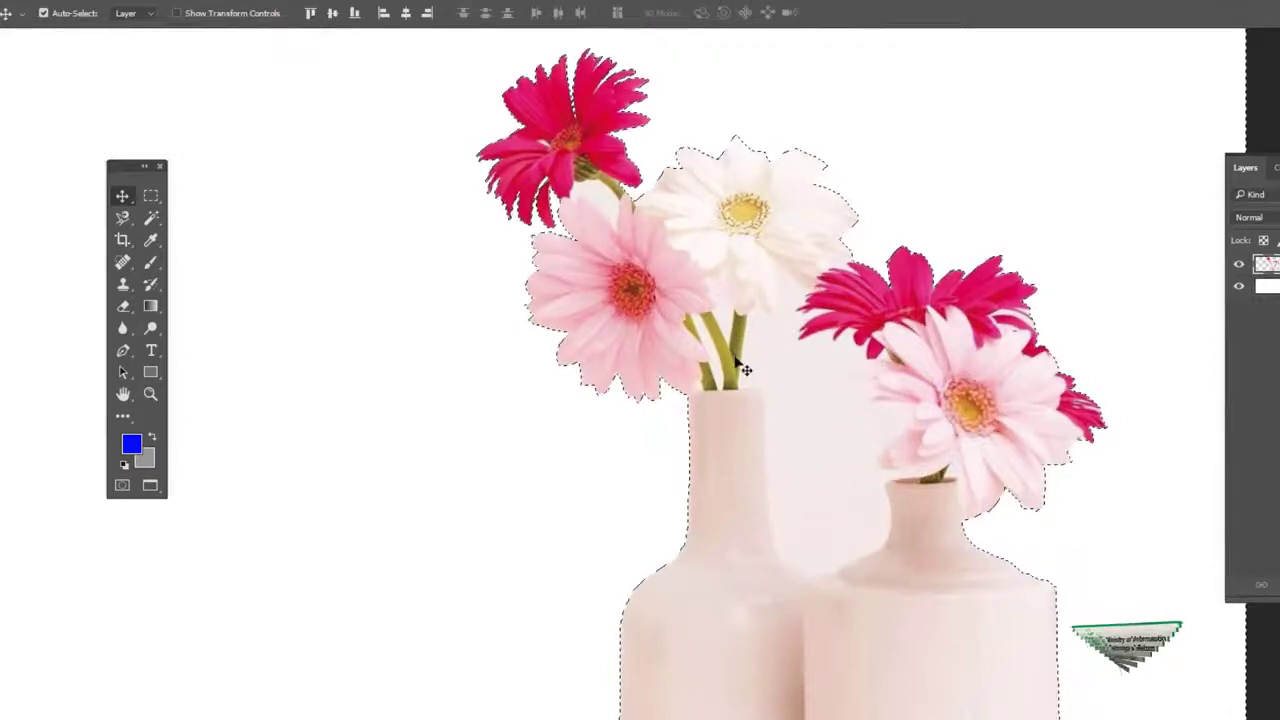
{"action": "key", "text": "z"}
{"action": "left_click", "coordinate": [455, 14]}
{"action": "key", "text": "ctrl+d"}
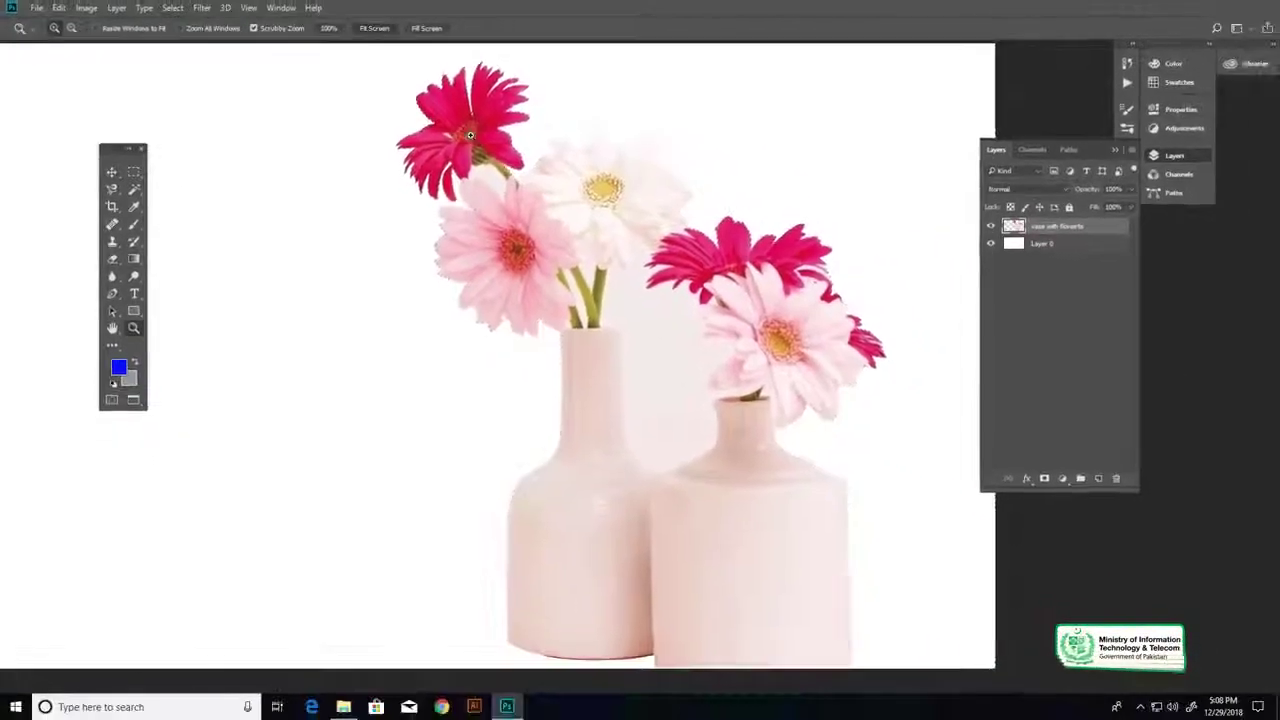